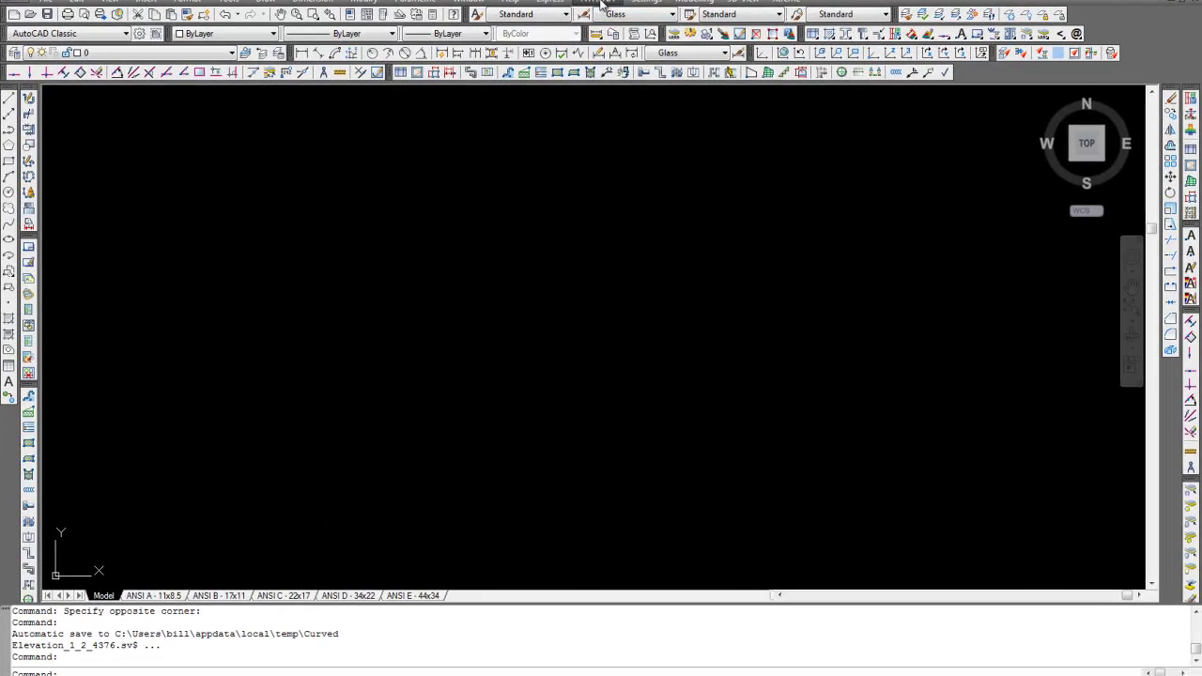
Start a new facade elevation from the ATHENA Draw menu, previewing the default 5x5 CW1 grid.
click(599, 5)
mouse_move(611, 39)
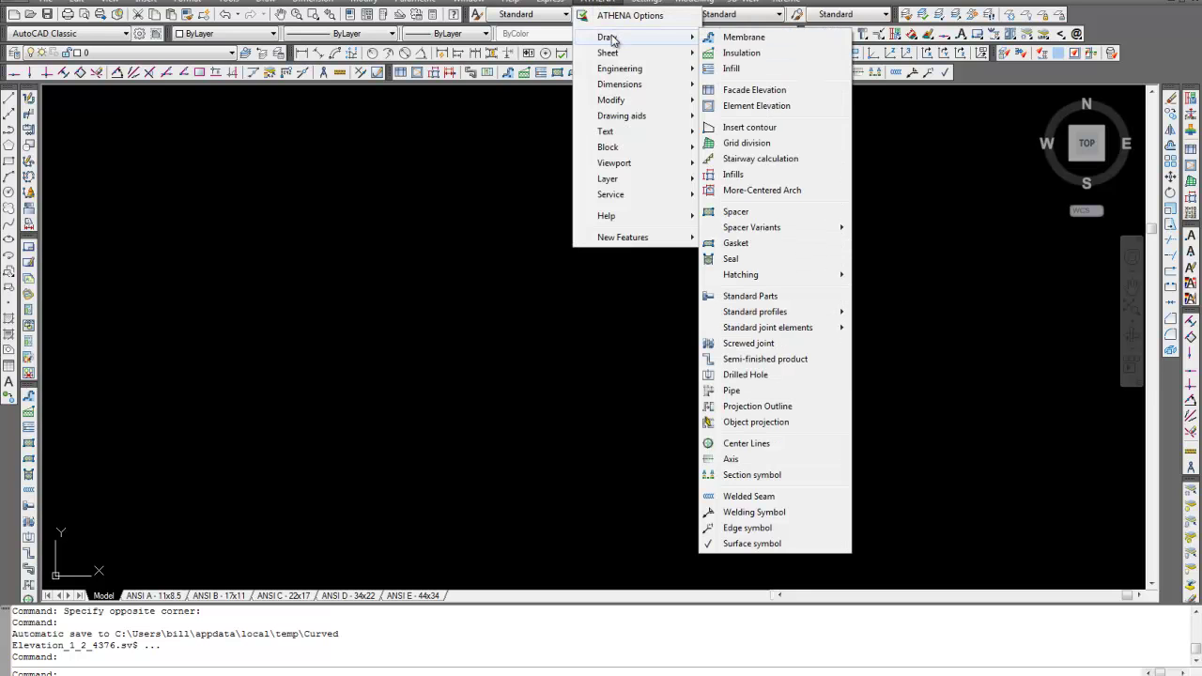
click(746, 90)
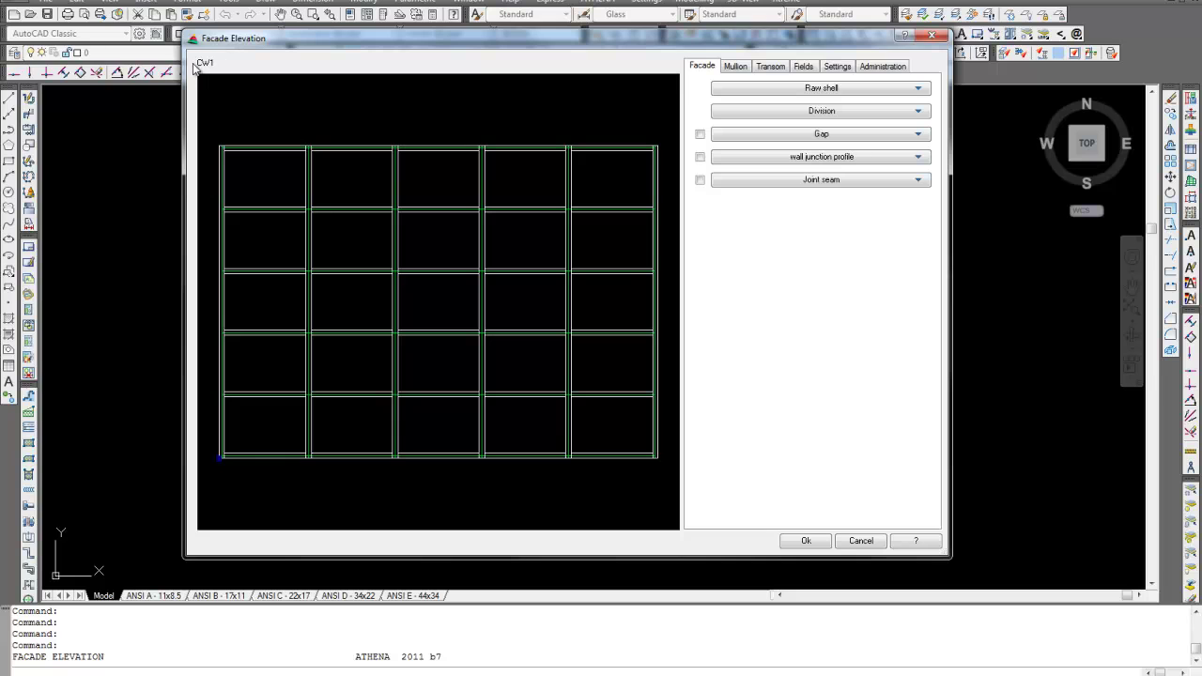
click(882, 66)
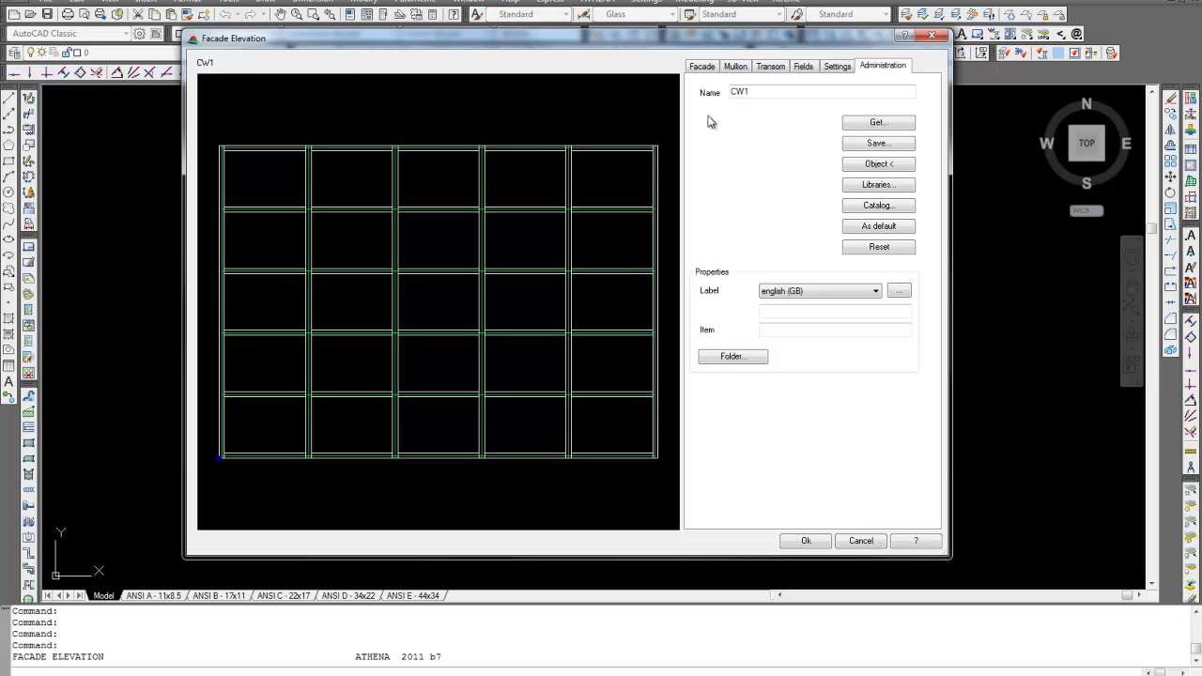
click(751, 91)
click(706, 68)
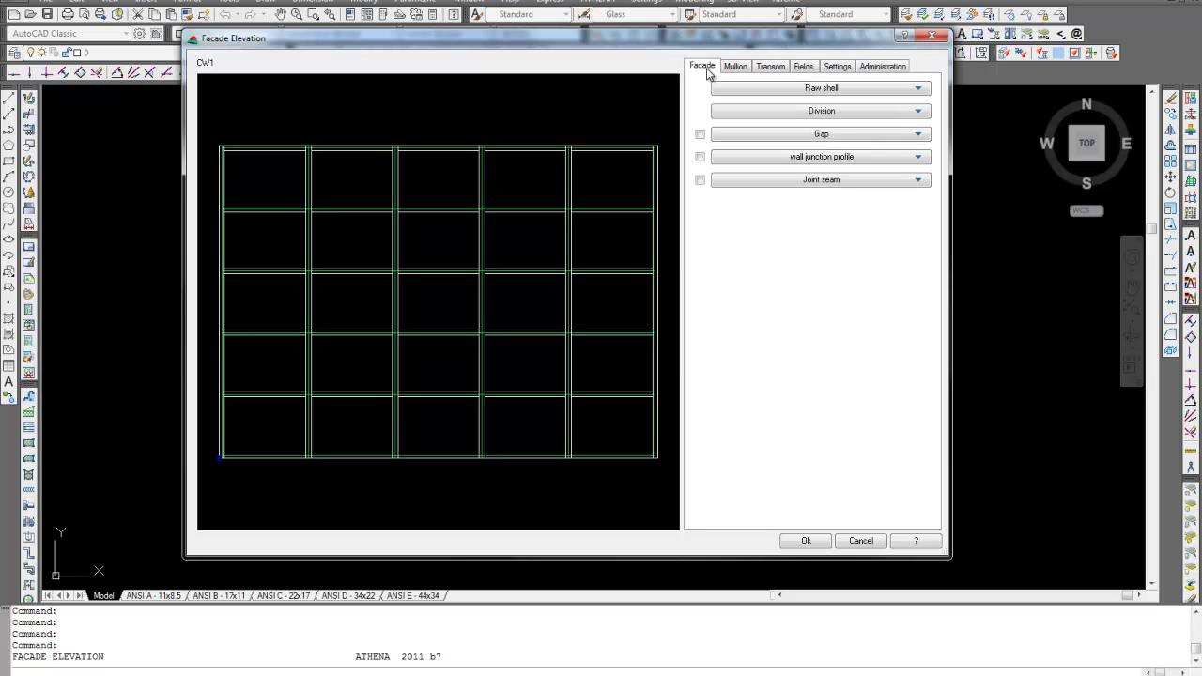
Fill CW1's centre field with a tilt-and-turn window frame and open that element's settings.
click(803, 67)
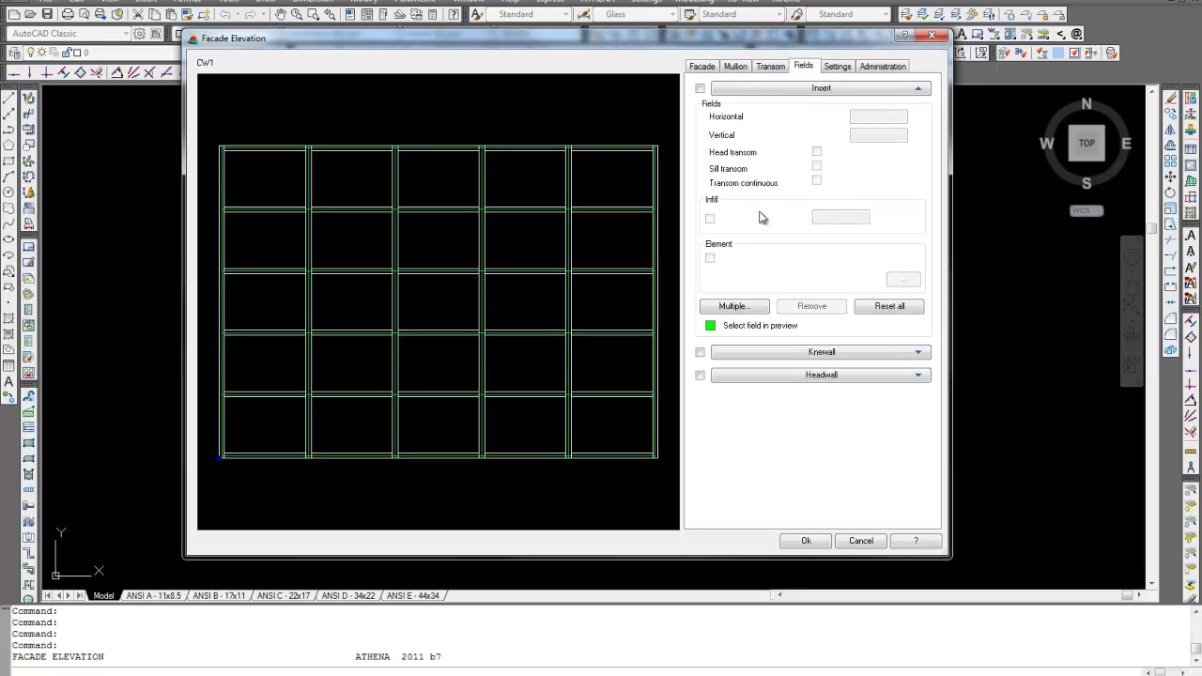
click(415, 304)
click(415, 303)
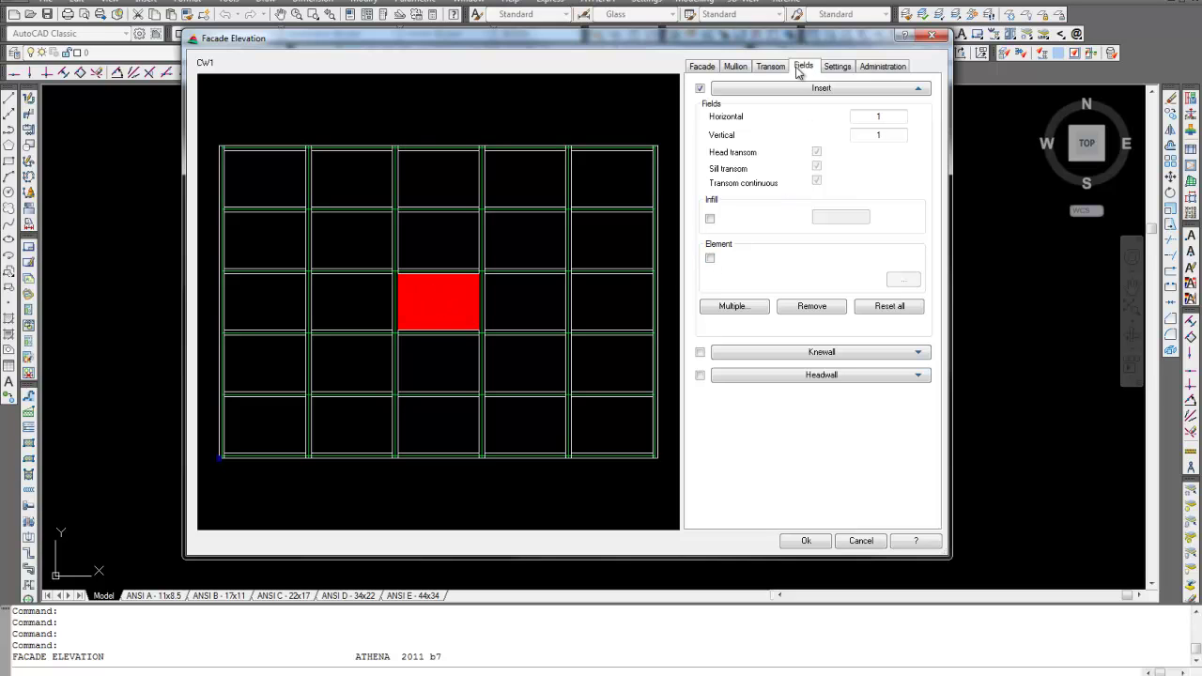
click(710, 258)
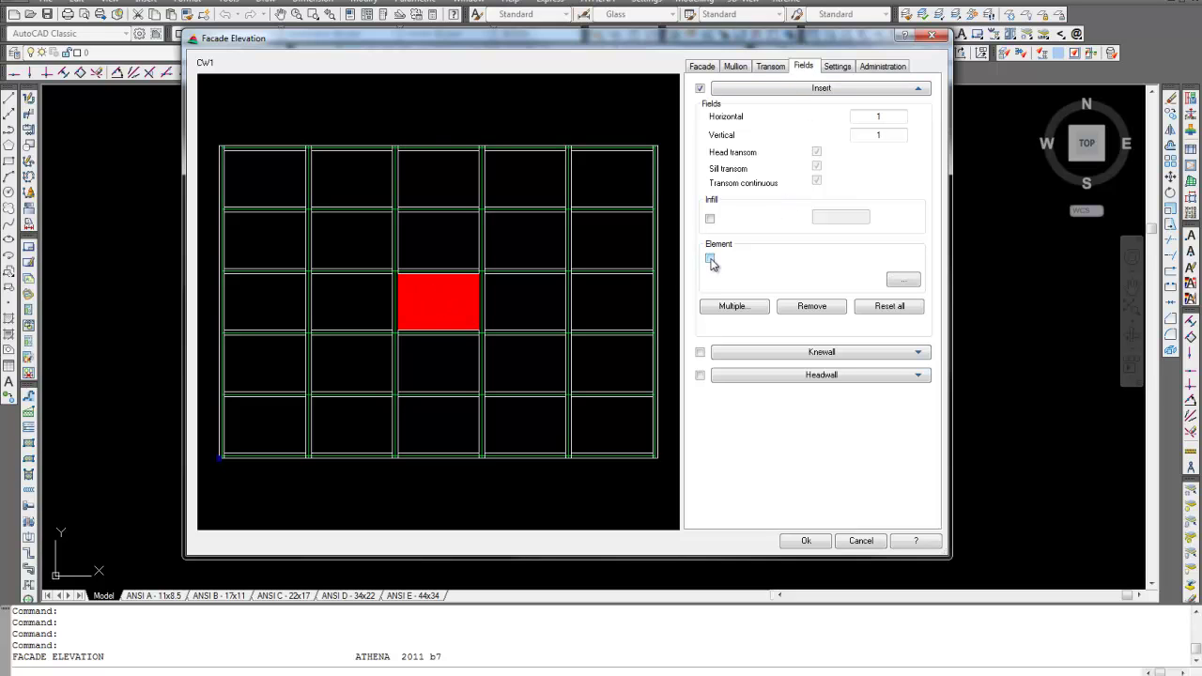
click(899, 281)
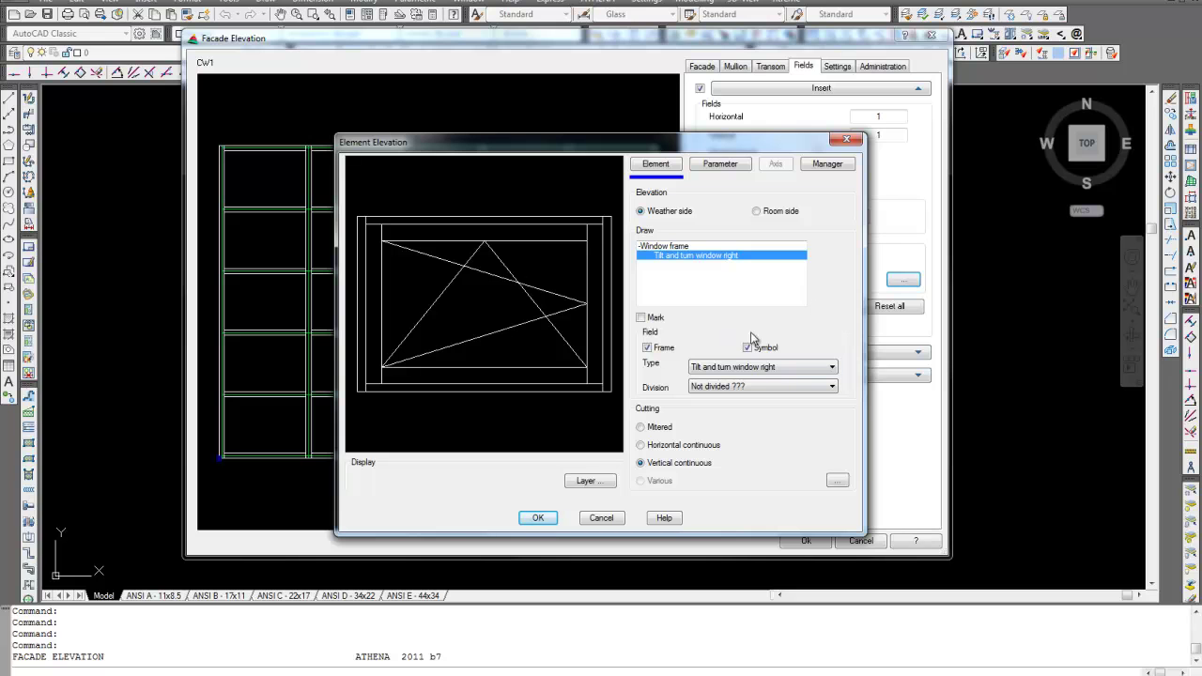
Browse the Window element's Manager, element list and assembly library, then cancel out unchanged.
click(830, 165)
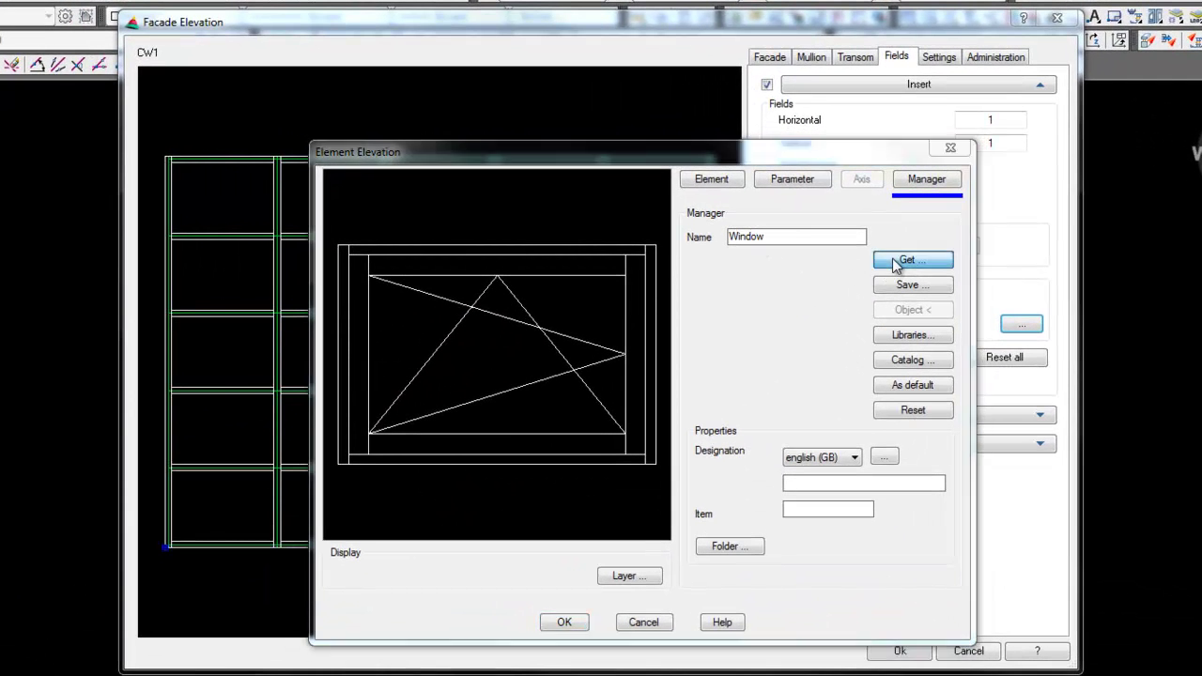
click(895, 265)
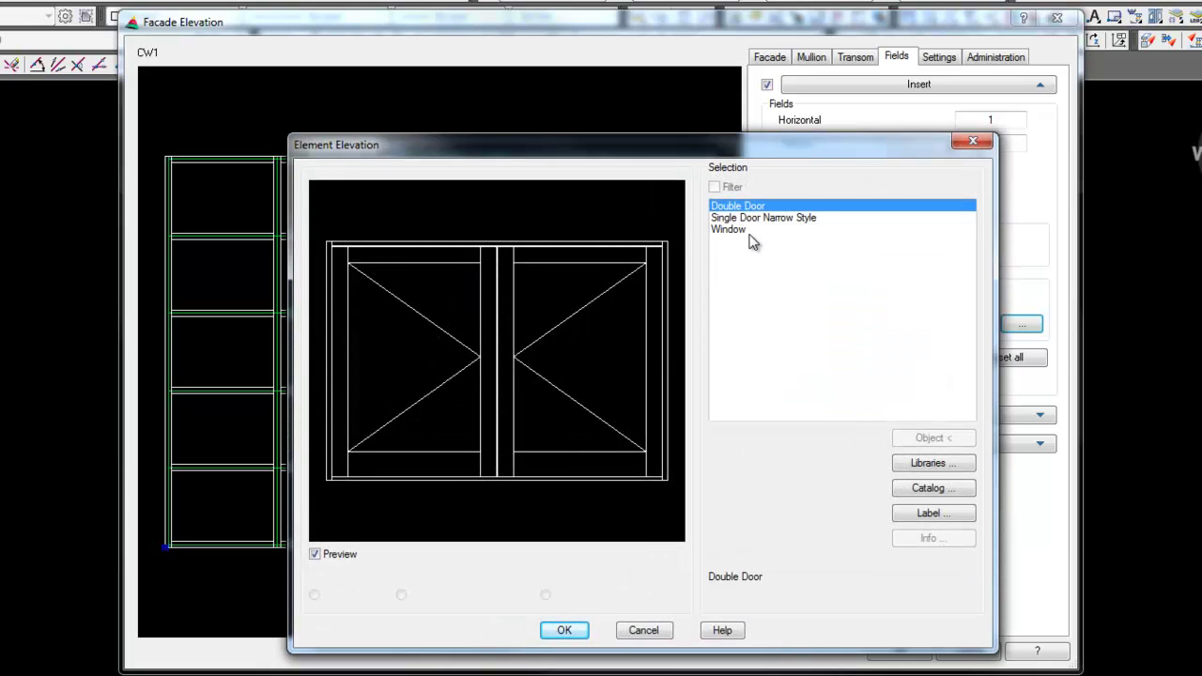
click(909, 464)
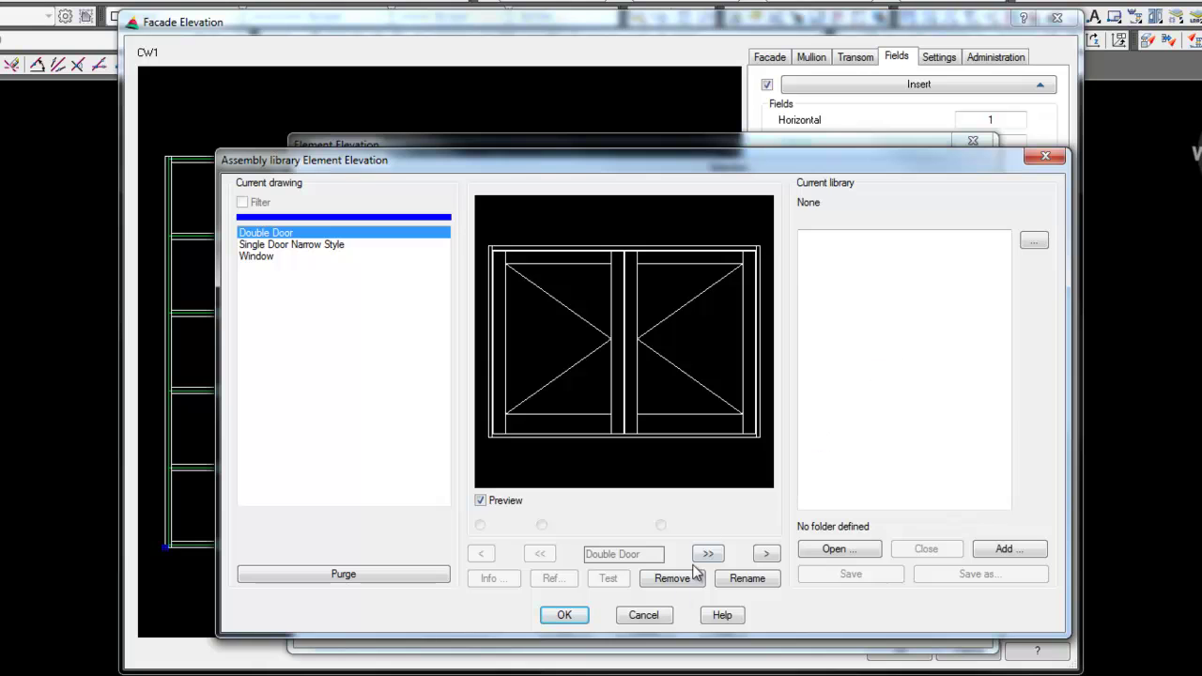
click(660, 617)
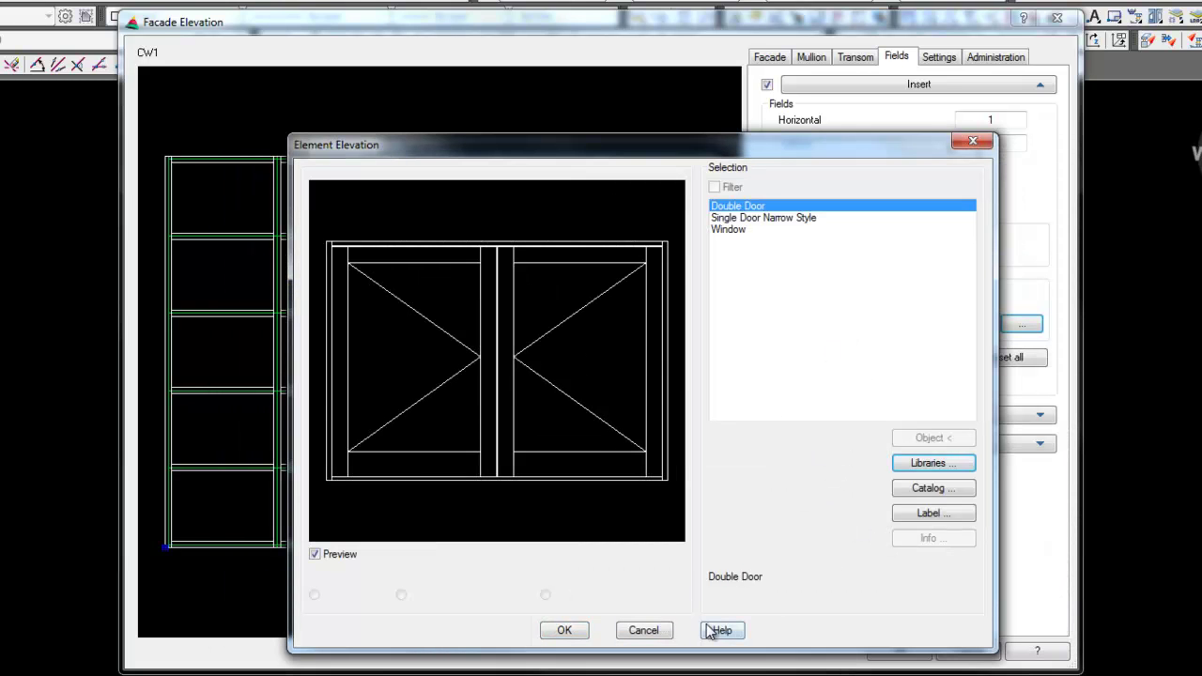
click(665, 636)
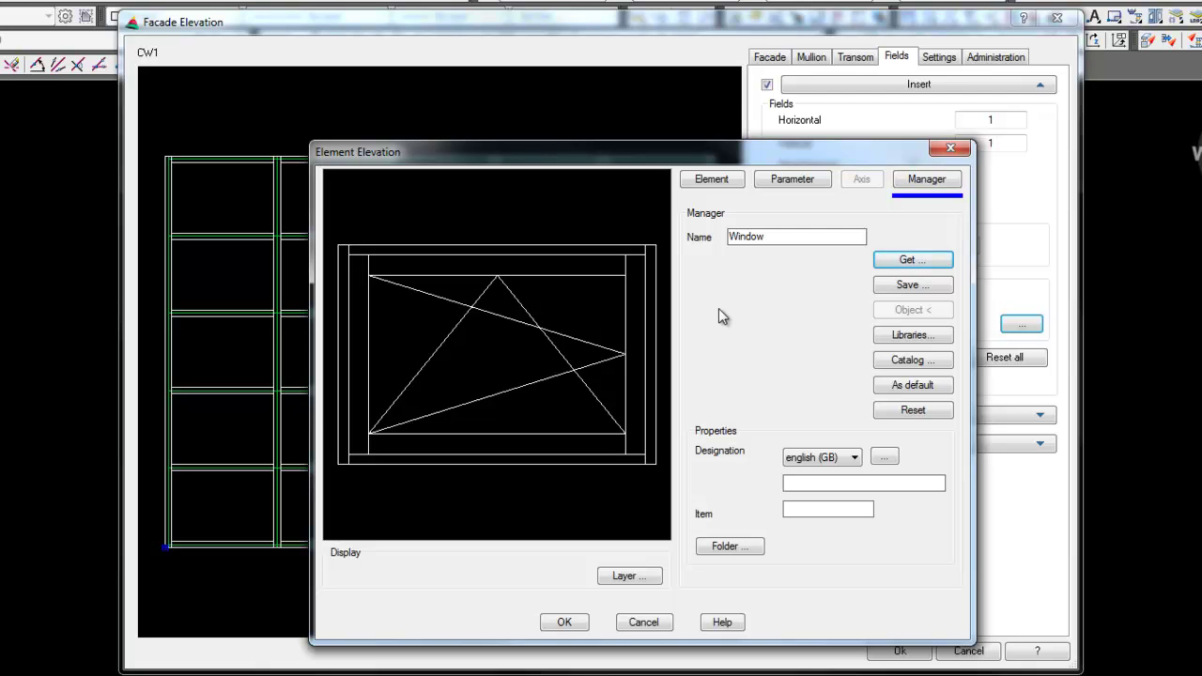
click(949, 148)
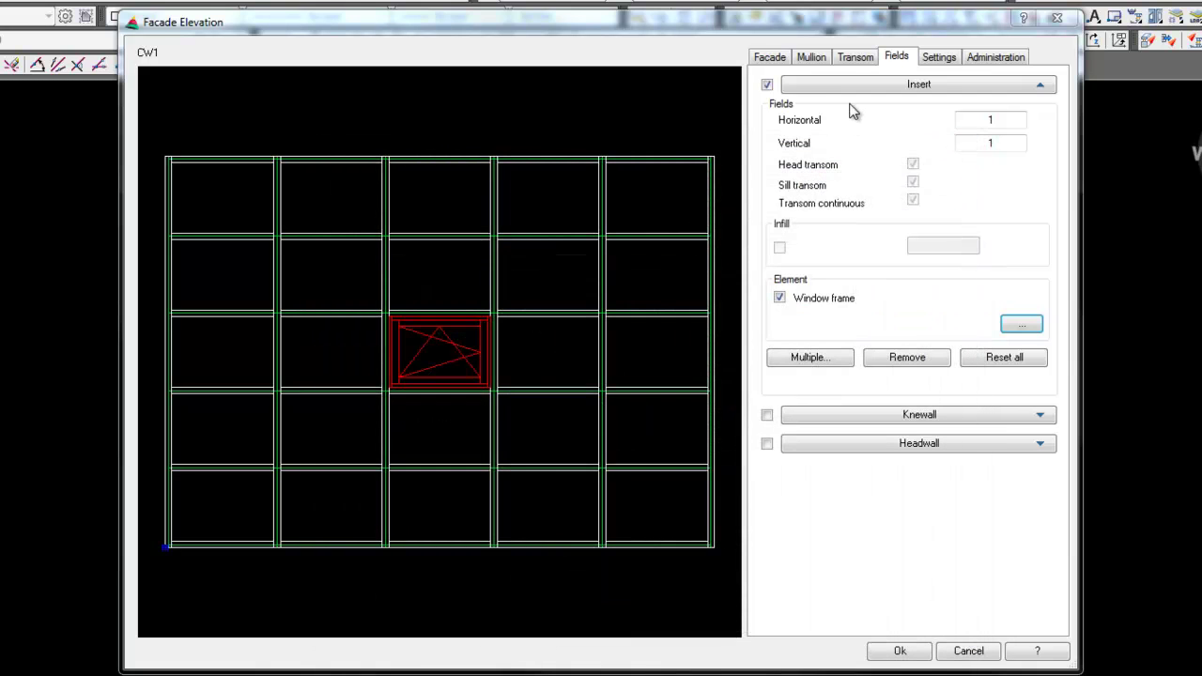
click(768, 58)
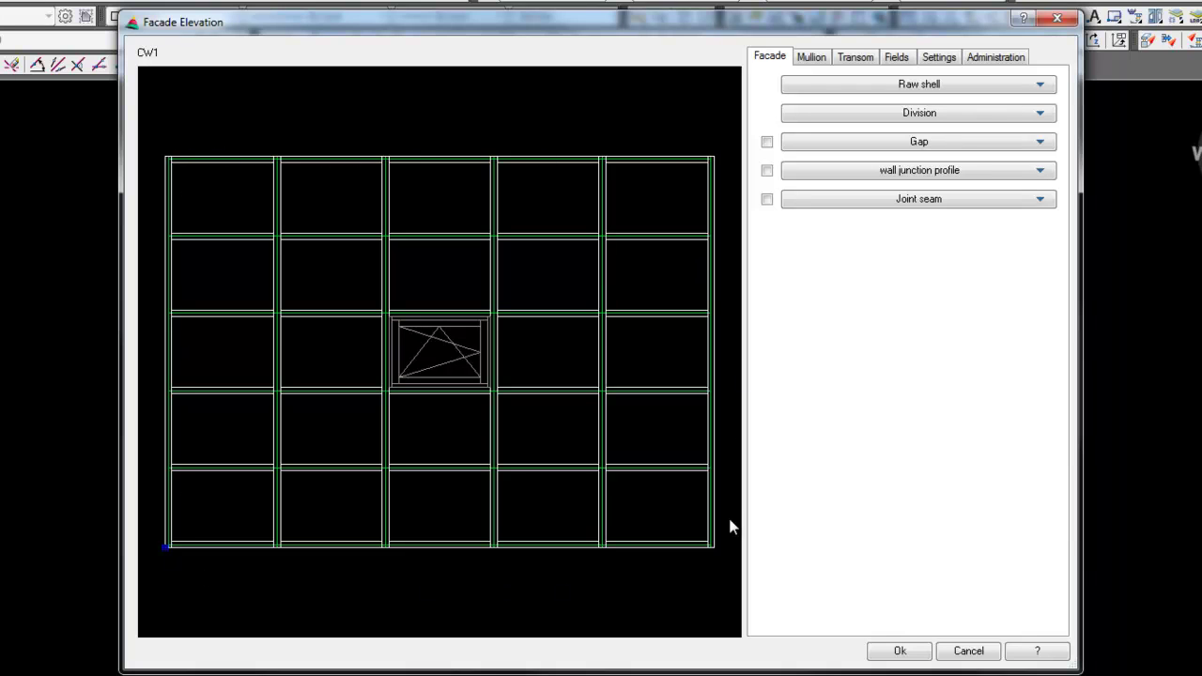
click(813, 58)
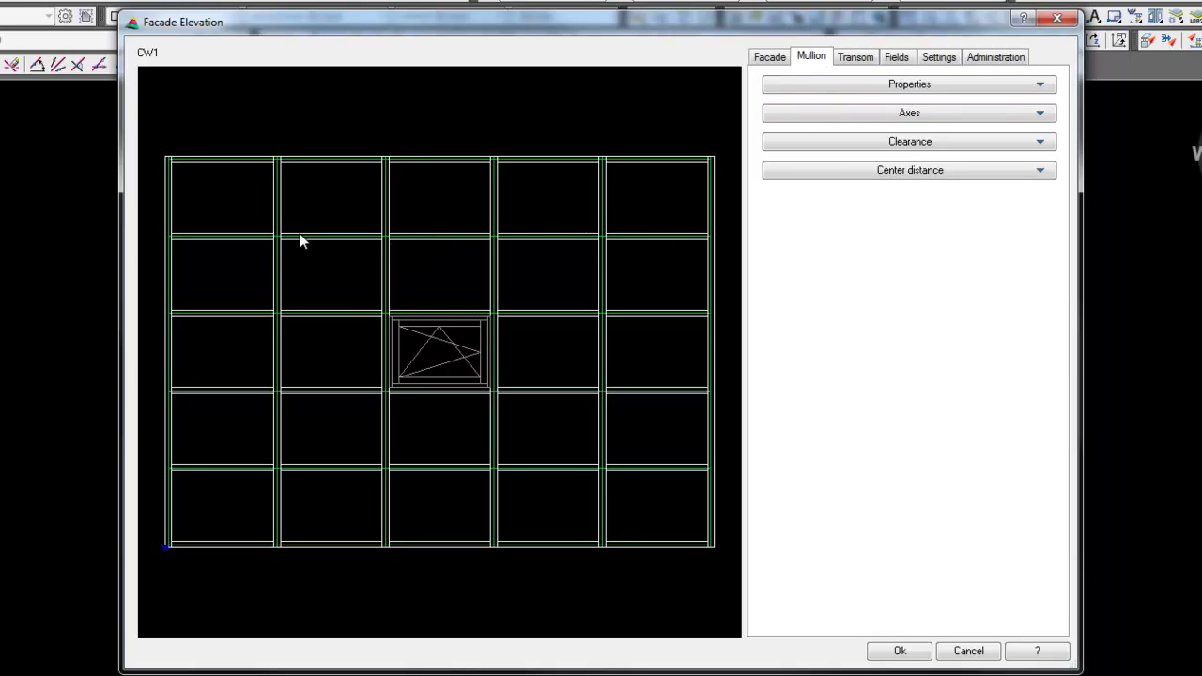
click(853, 58)
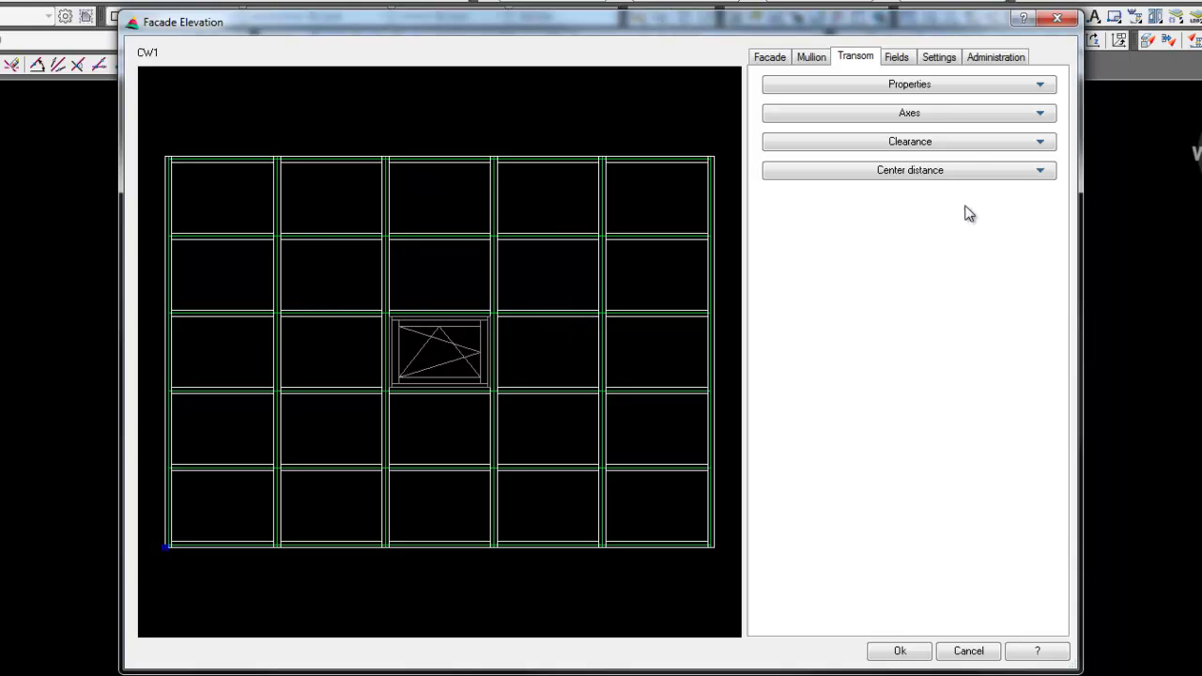
click(897, 58)
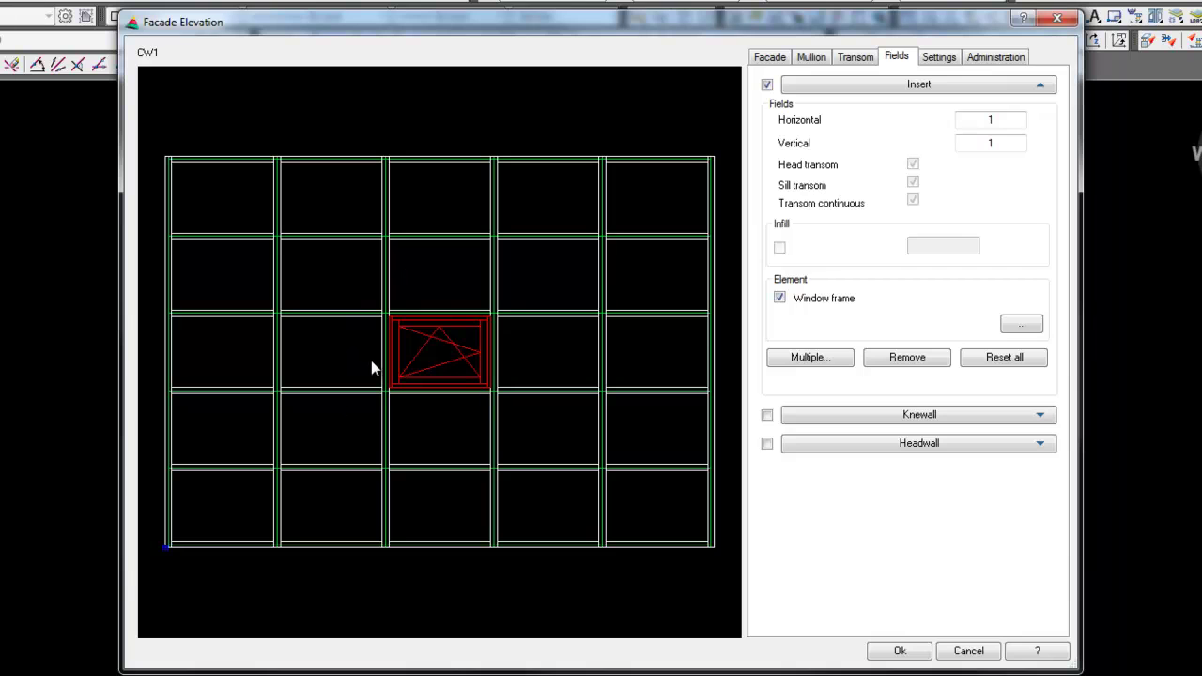
Review the Form and Dimension settings, then view CW1's Administration page with English (GB) labels.
click(951, 58)
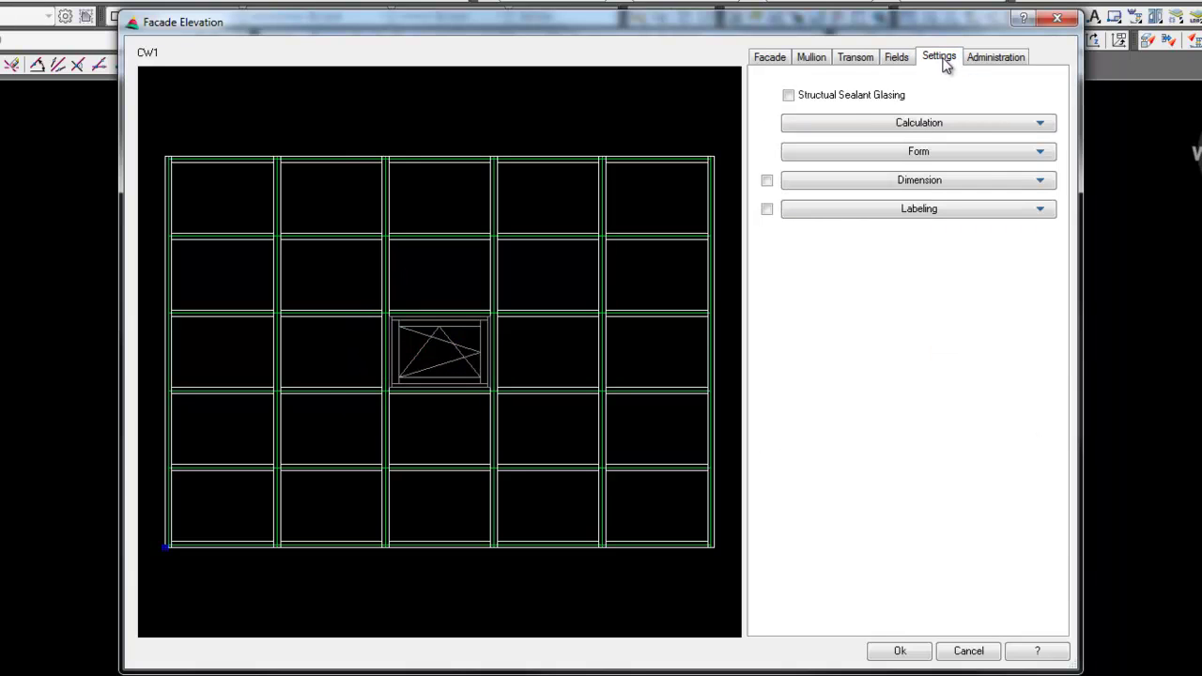
click(843, 156)
click(855, 514)
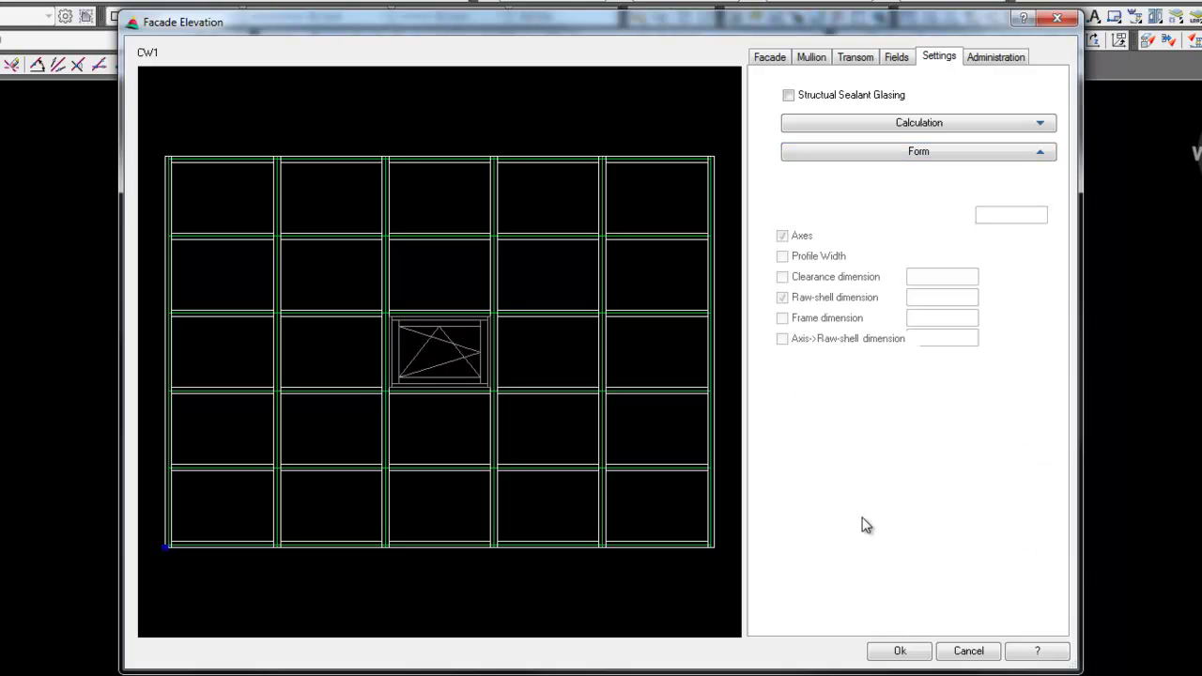
click(996, 58)
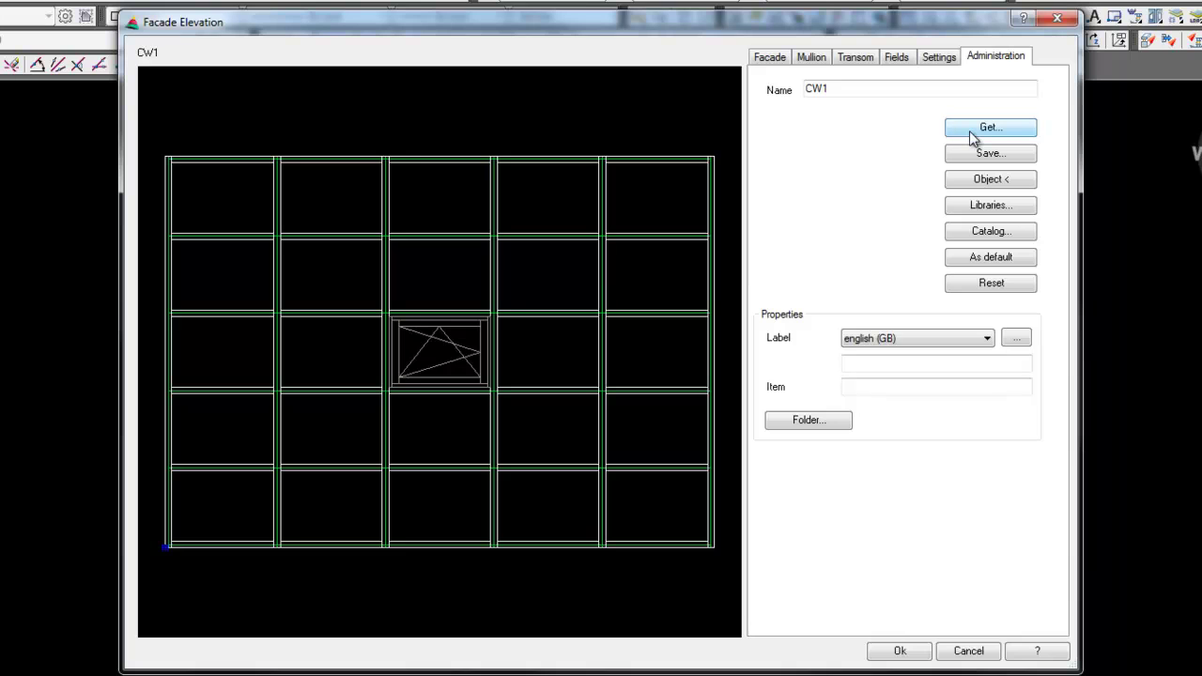
Return to the Facade page, expanding and collapsing the Raw shell and Division sections.
click(774, 59)
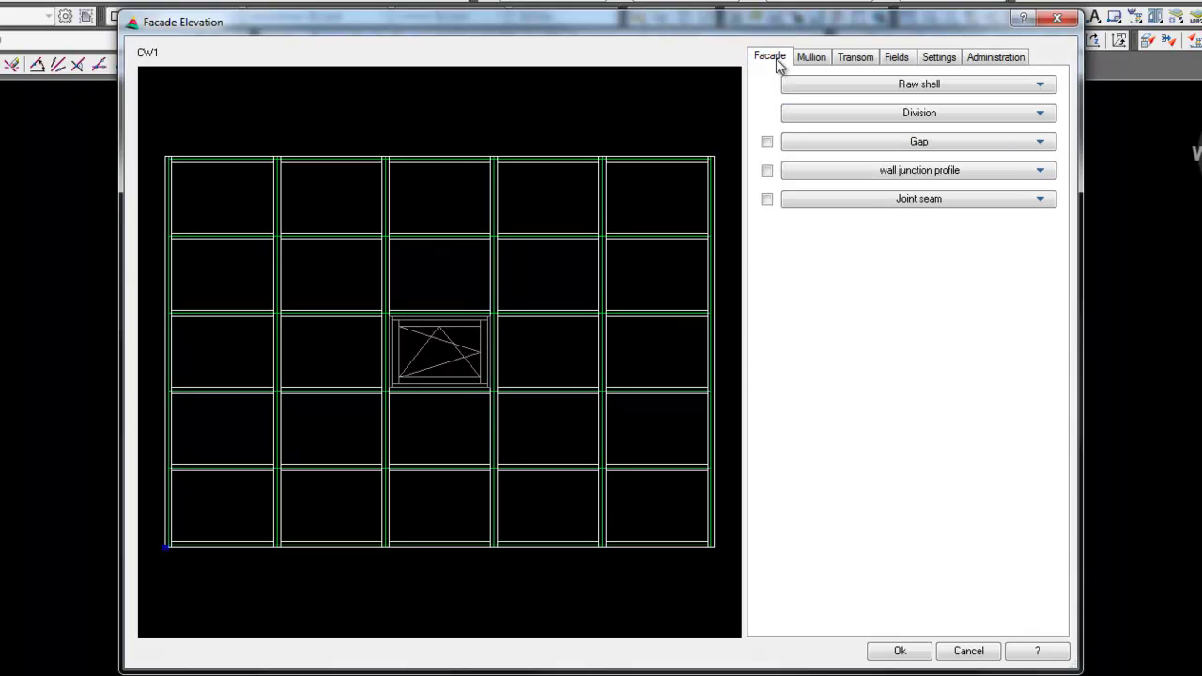
click(1037, 88)
click(1042, 89)
click(1042, 87)
click(1041, 88)
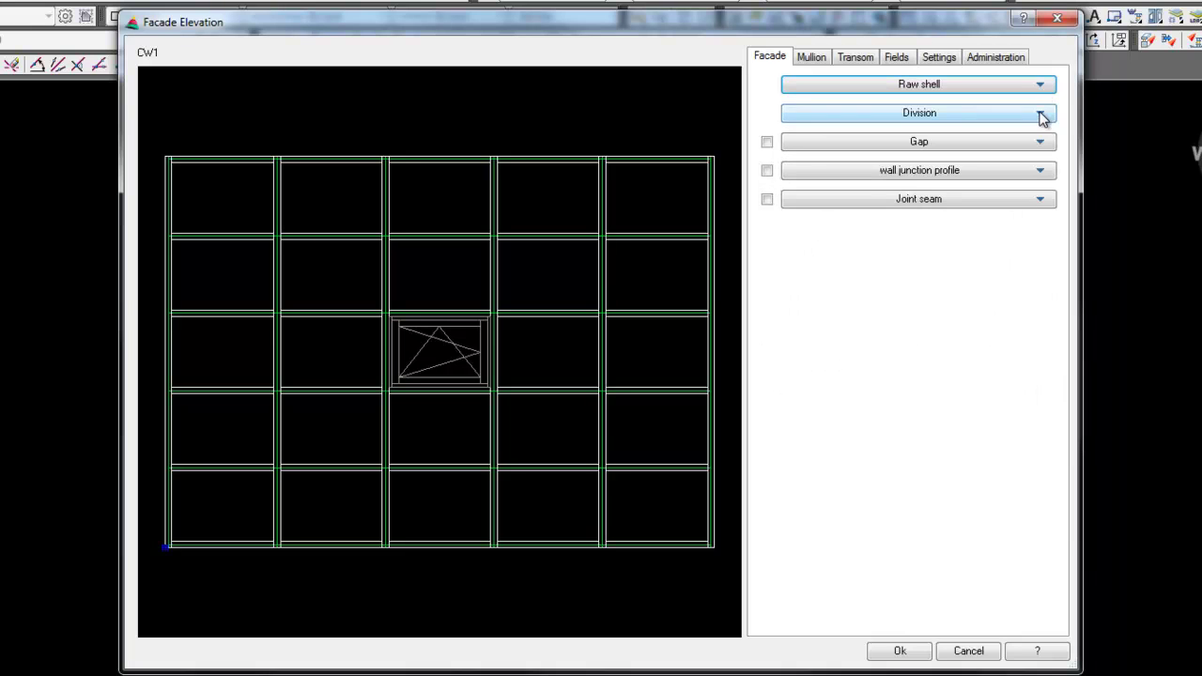
click(1042, 116)
click(1040, 115)
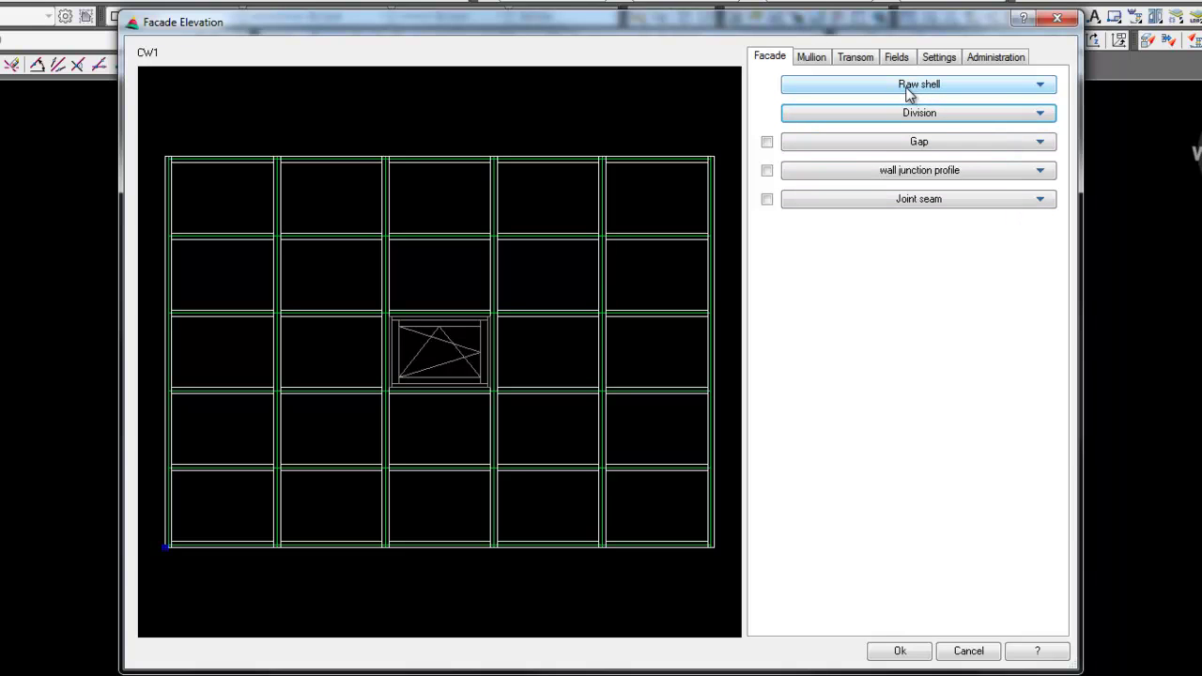
Set CW1's raw shell to 20' wide and 28' high.
click(1044, 86)
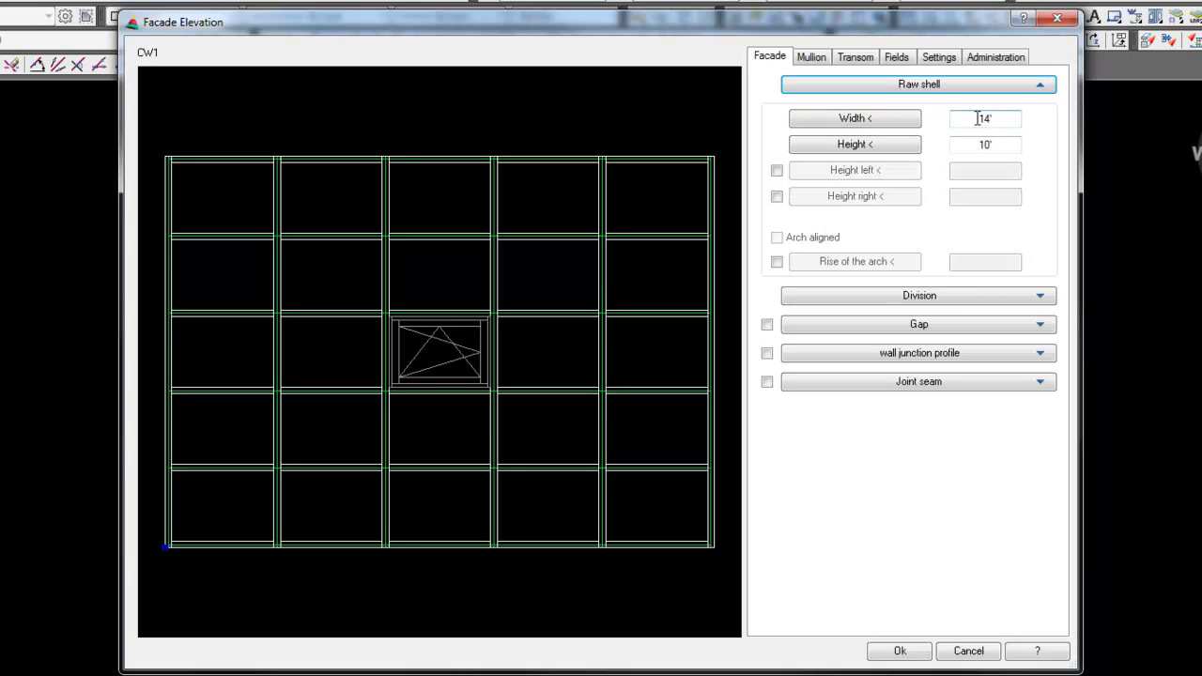
click(1006, 118)
drag(1006, 118, 951, 126)
text(2)
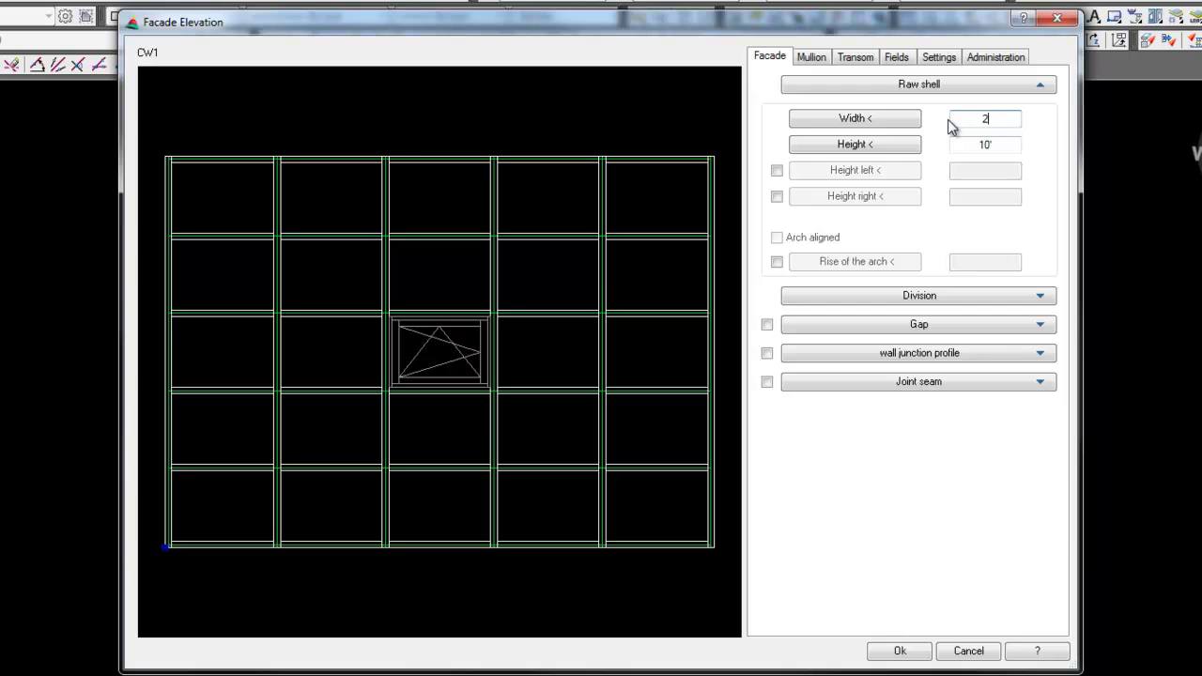
text(0)
key(Tab)
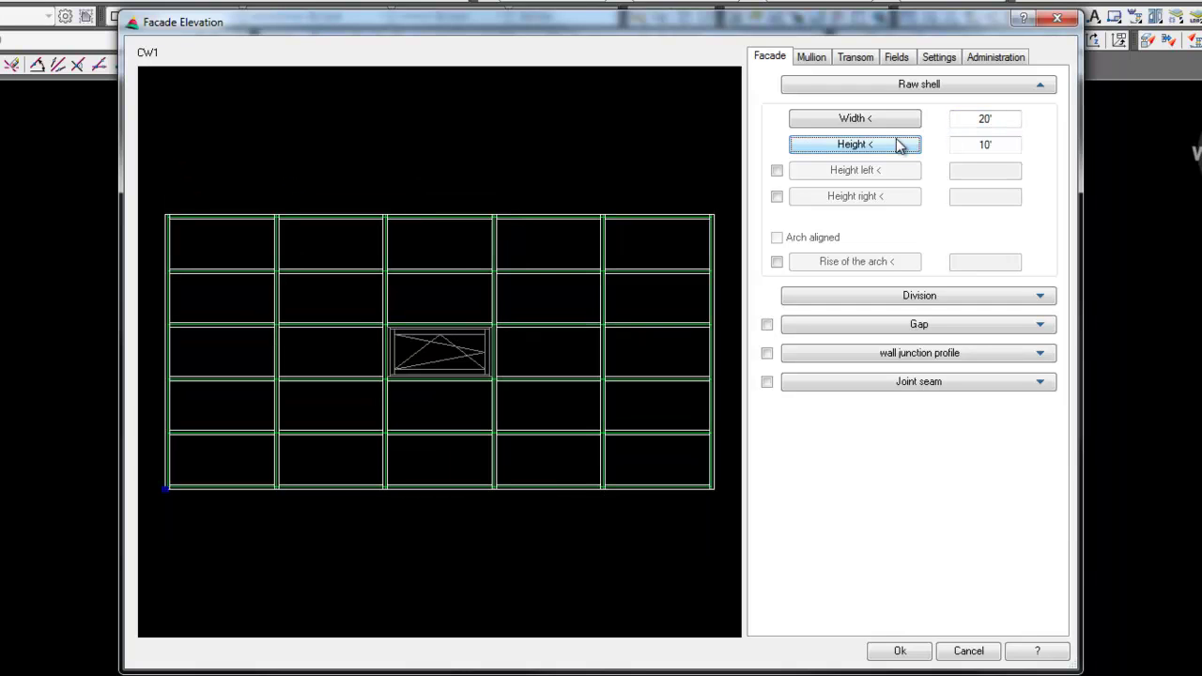
key(Tab)
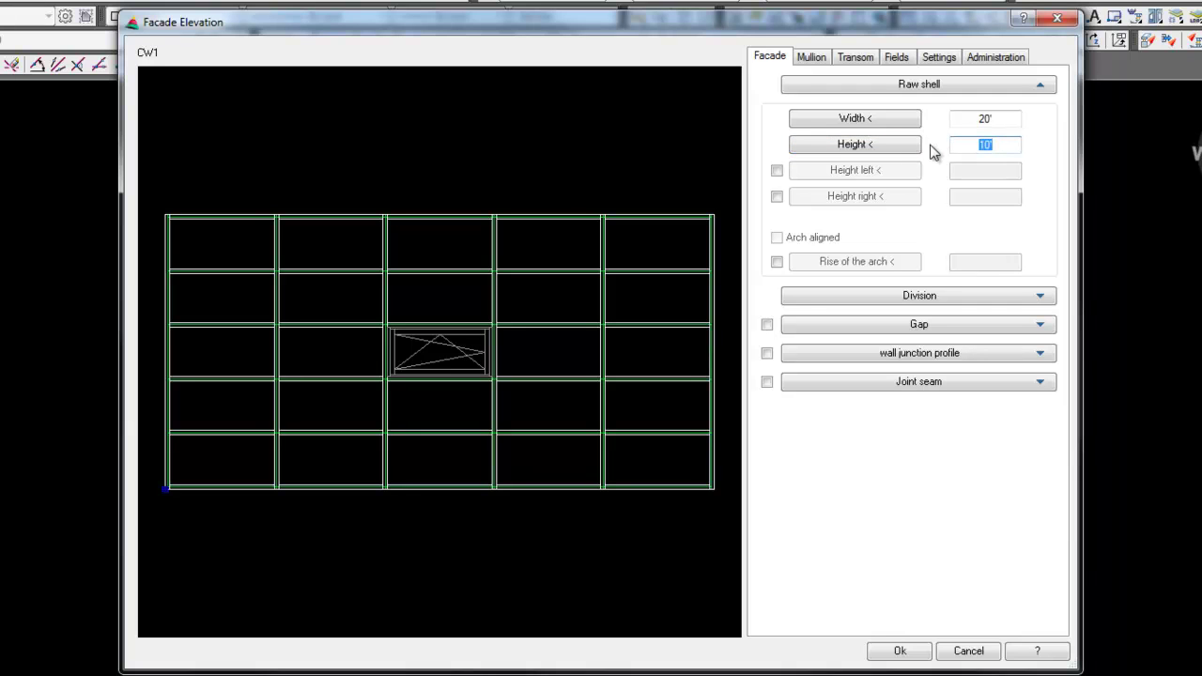
text(28)
key(Tab)
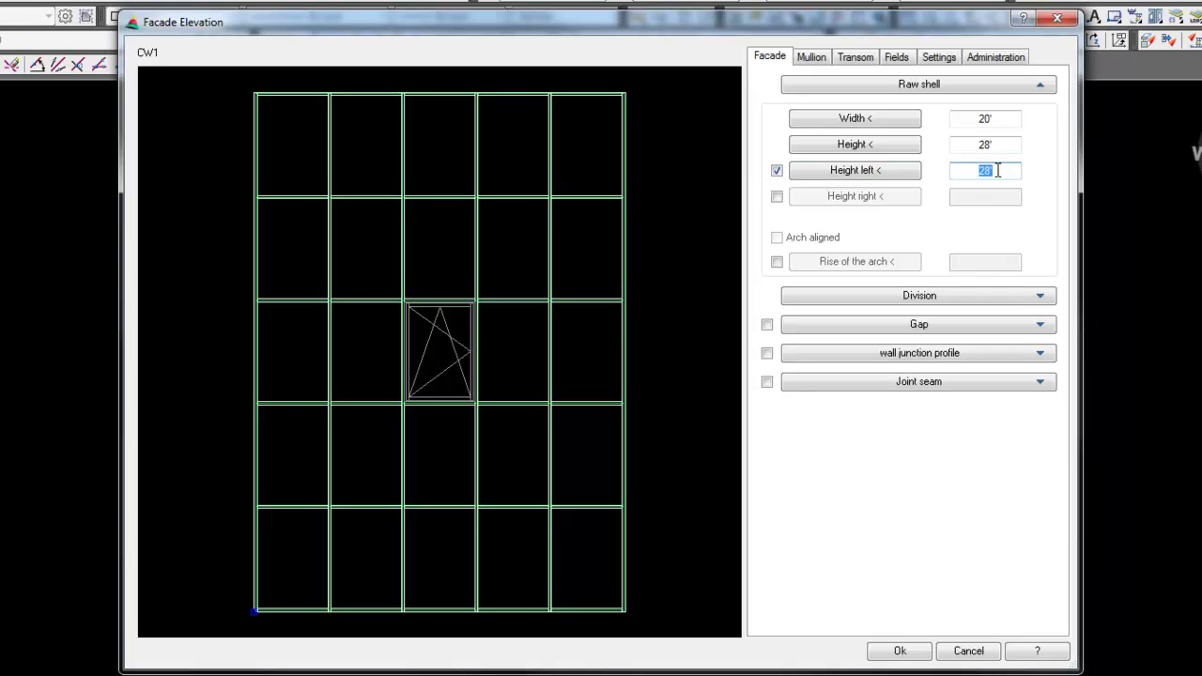
Try a 26' left-side height, then remove the override to keep the top level.
text(26)
key(Tab)
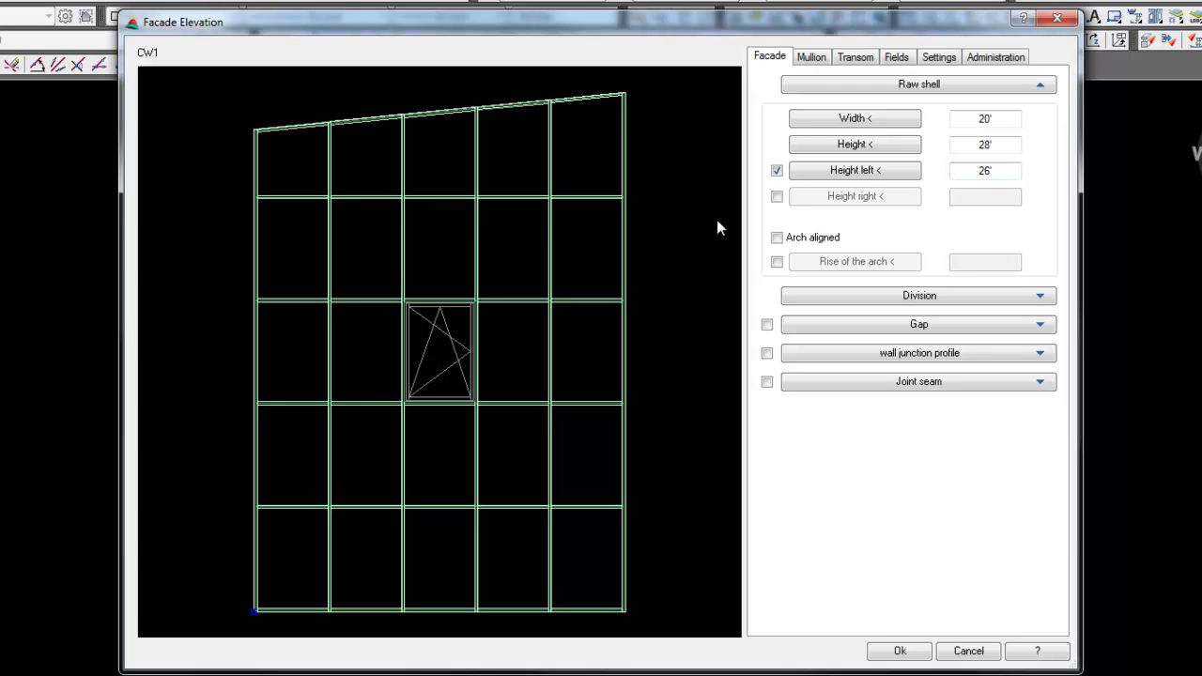
click(776, 196)
Try a 26' right-side height on CW1, sloping its top edge.
click(776, 170)
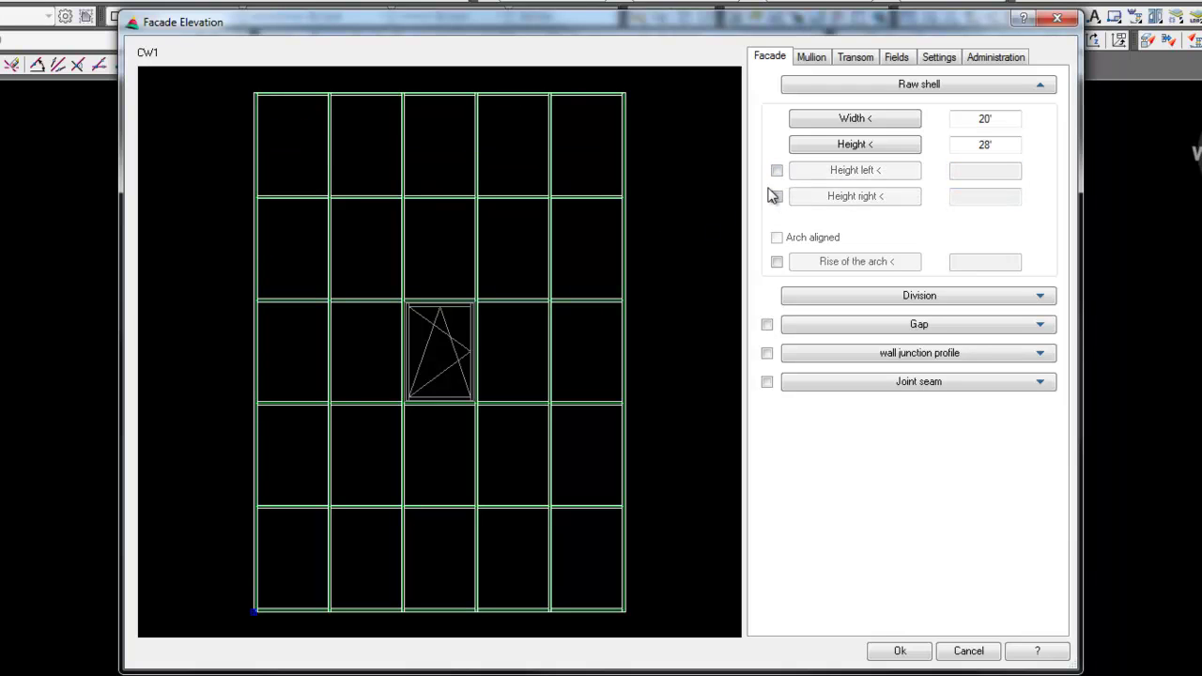
click(775, 196)
click(953, 199)
double_click(953, 197)
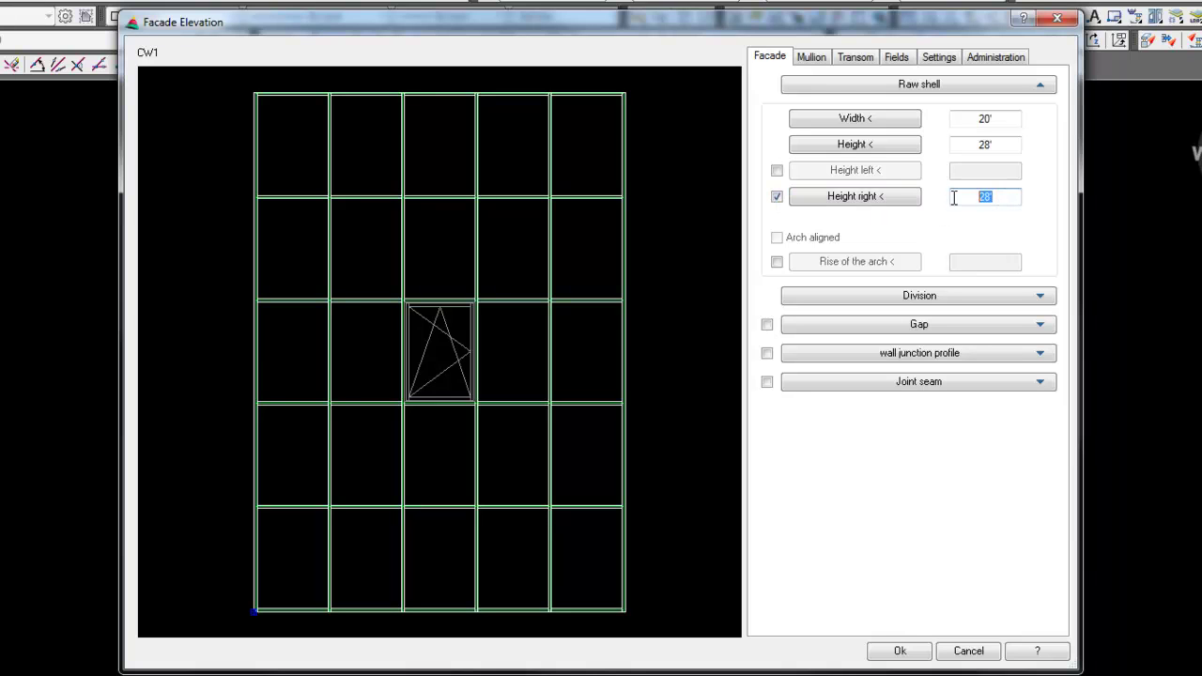
text(26)
key(Return)
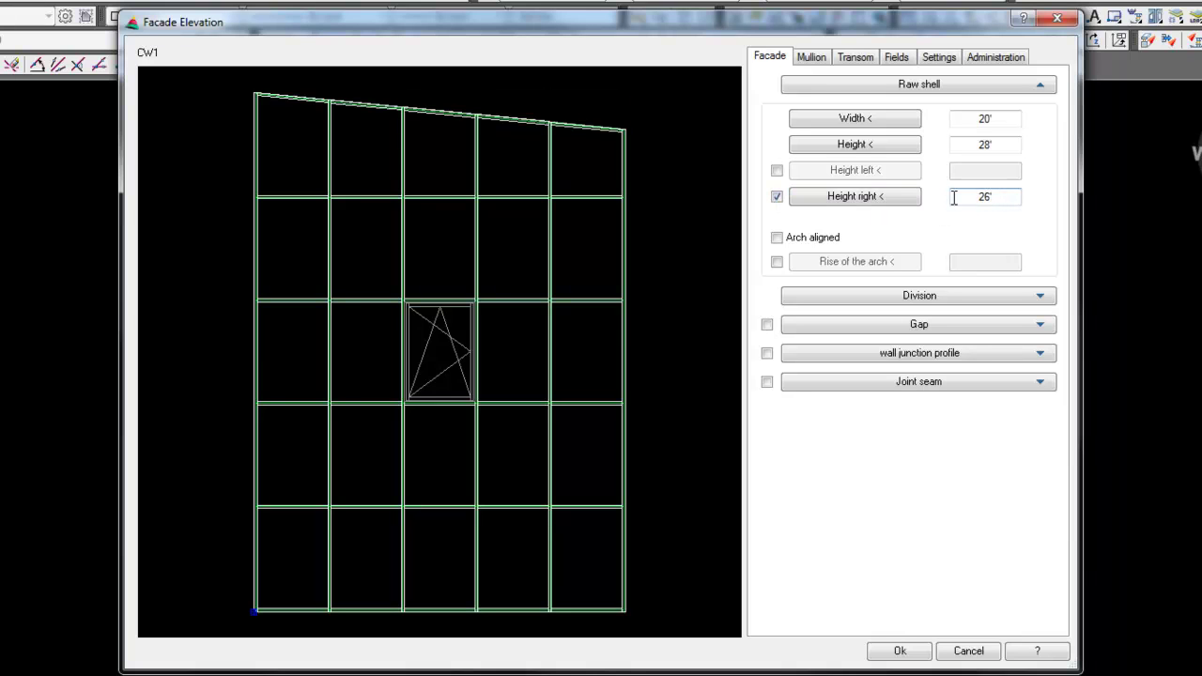
Turn CW1's top into an arch with a 3' rise, removing the right-side height override.
click(777, 238)
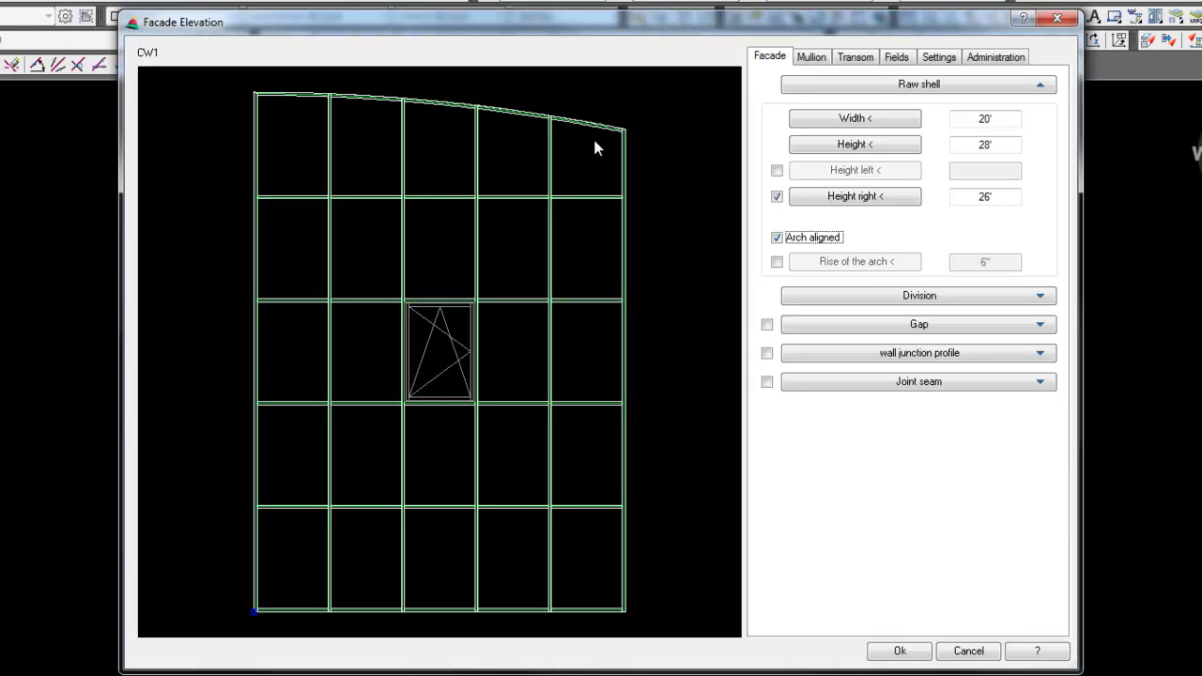
click(776, 197)
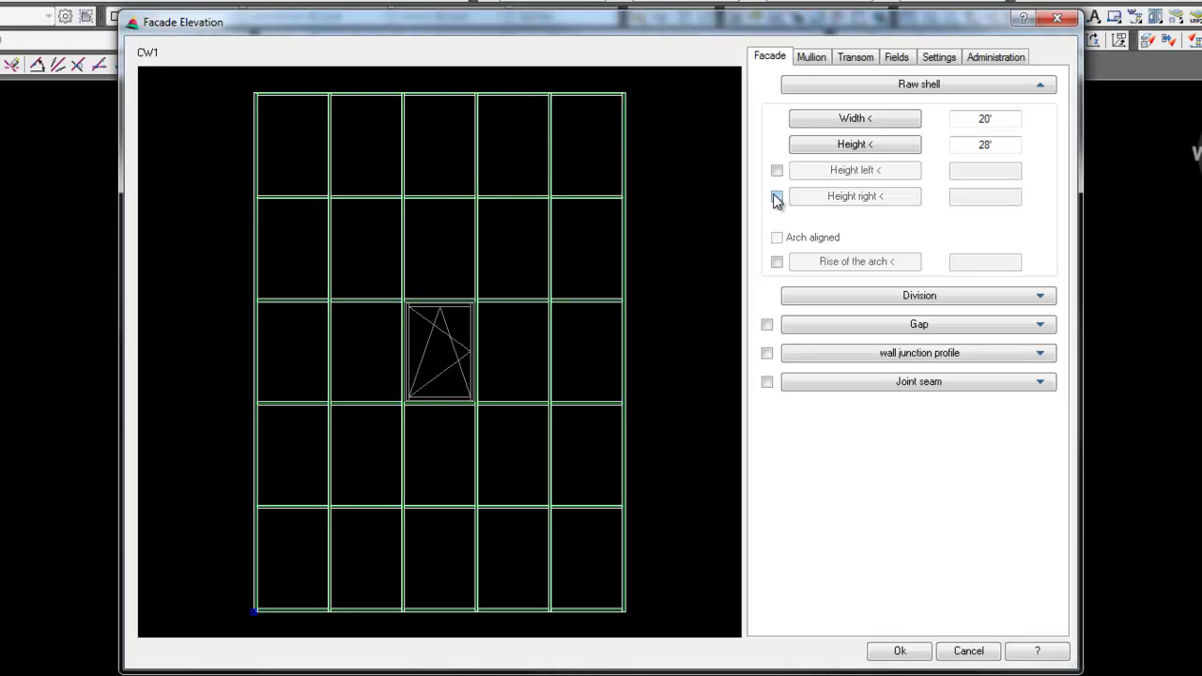
click(776, 262)
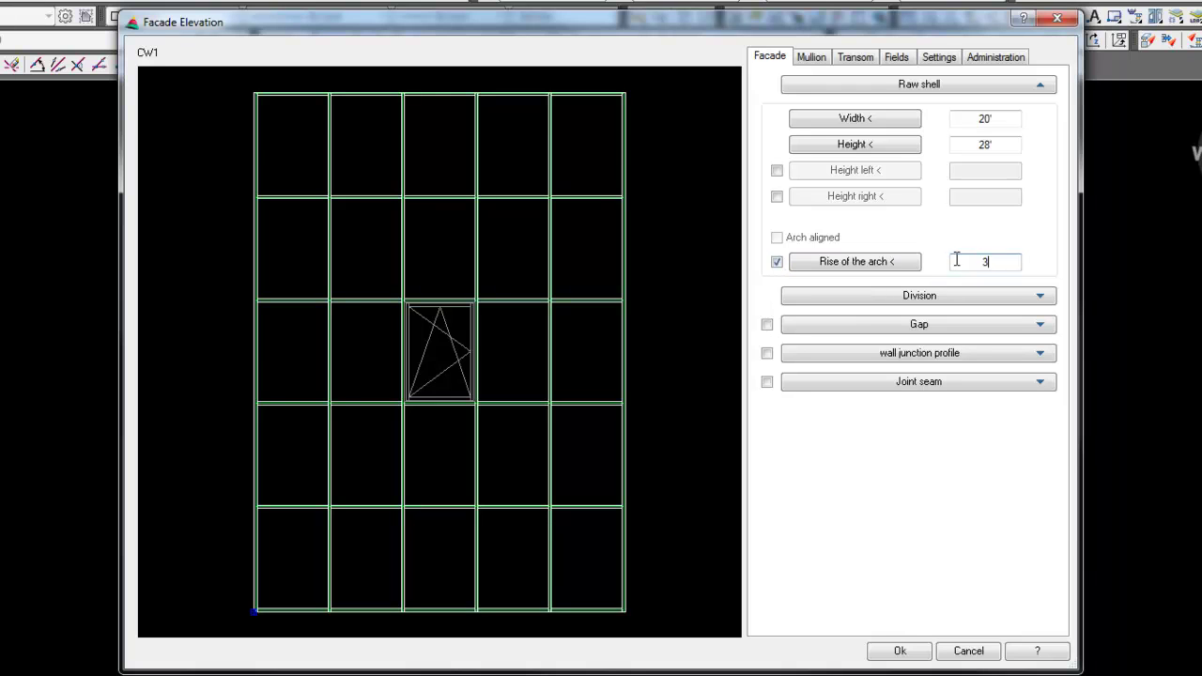
key(Return)
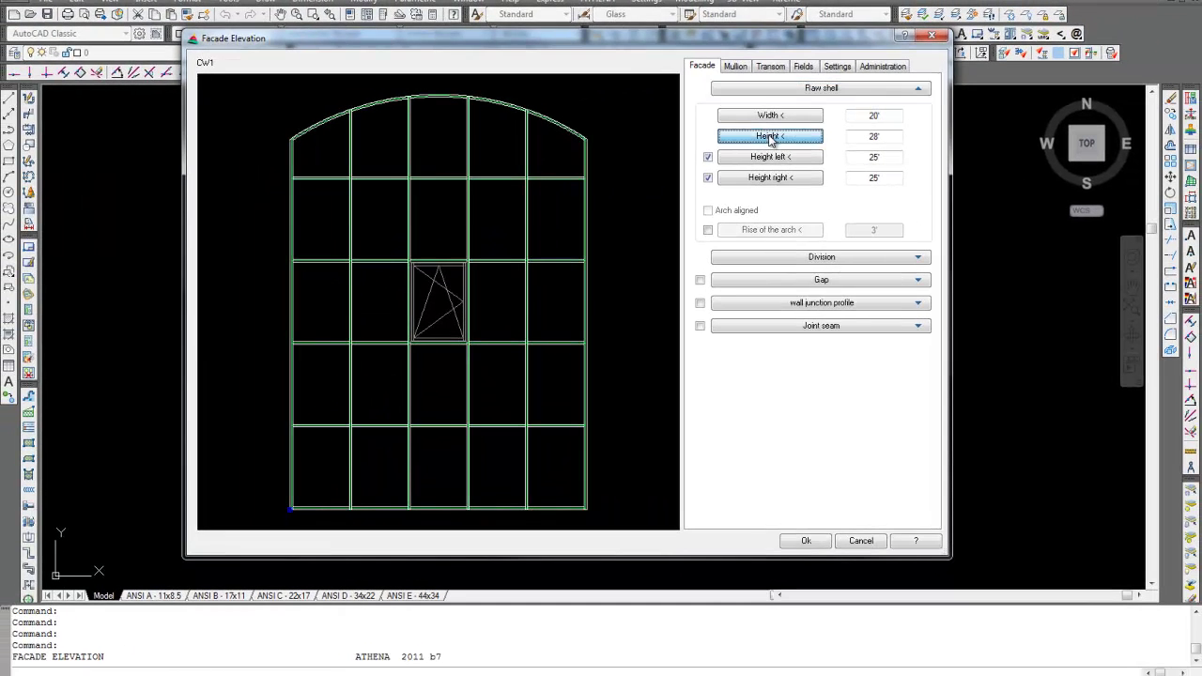
Restore CW1's height to 28' after a picked height and rejected 20, and re-enable the 3' arch rise.
click(769, 137)
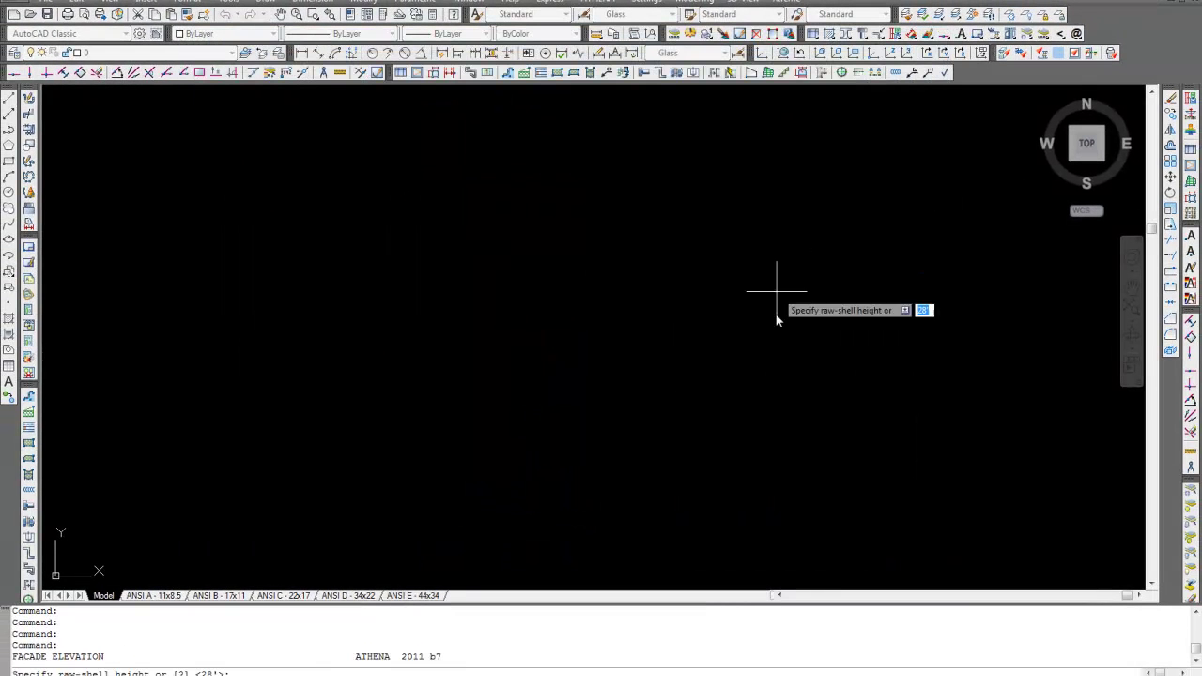
click(770, 493)
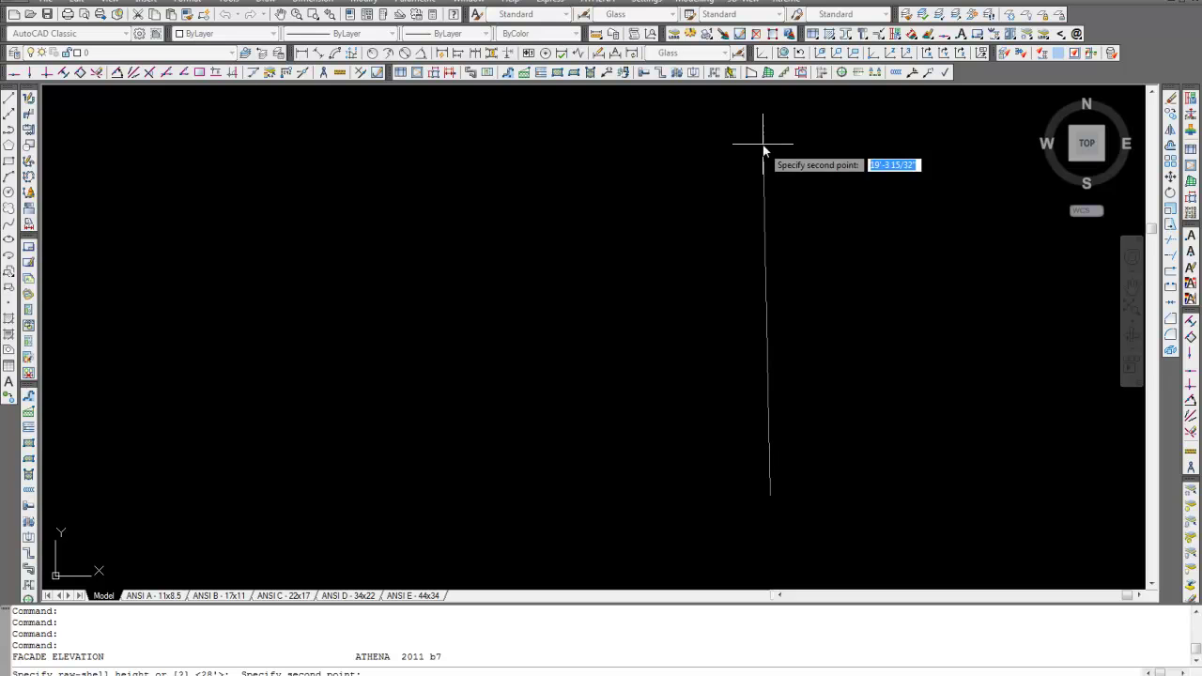
click(766, 120)
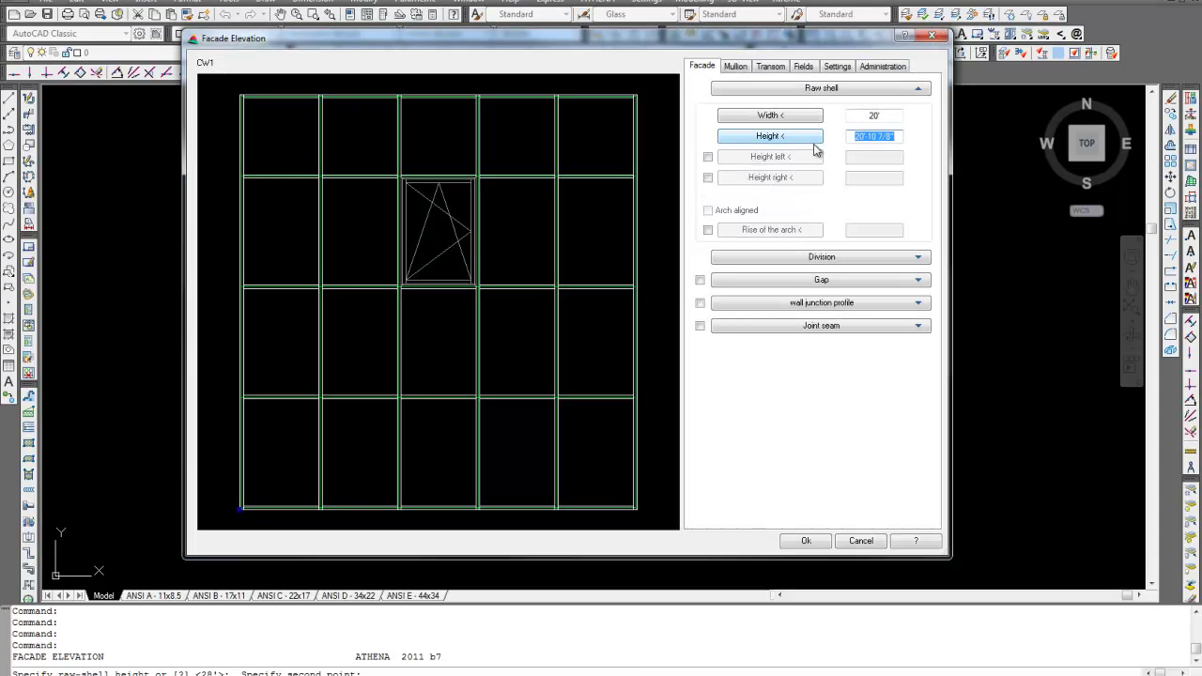
text(20)
key(Return)
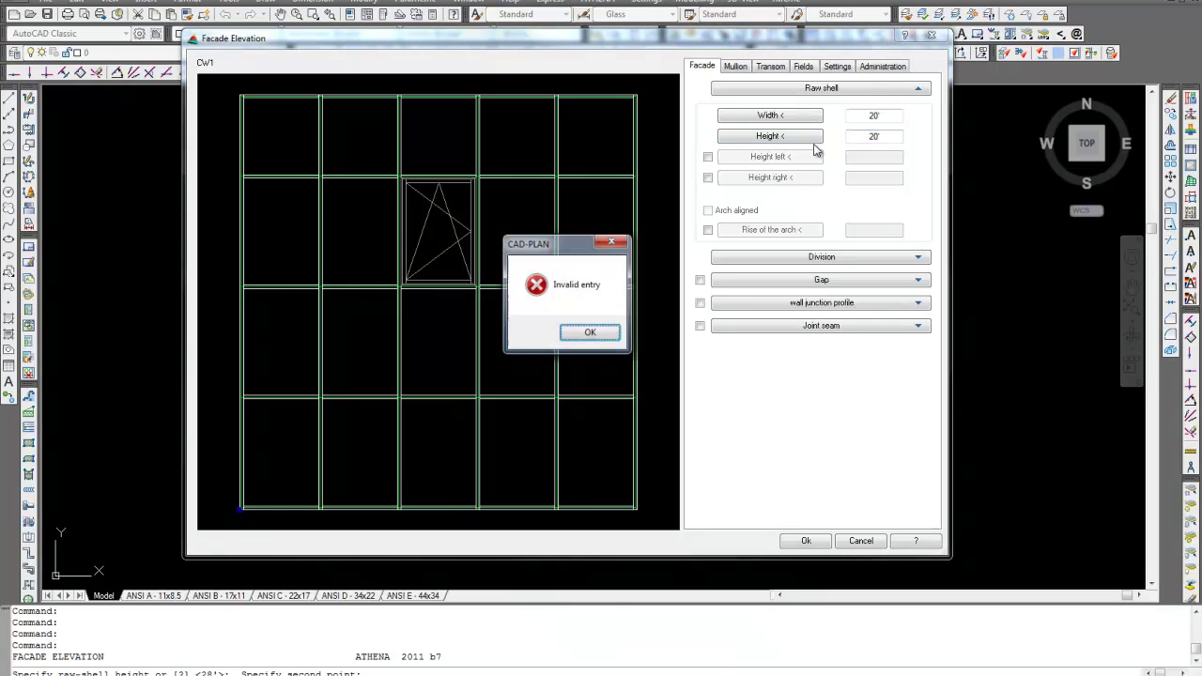
key(Return)
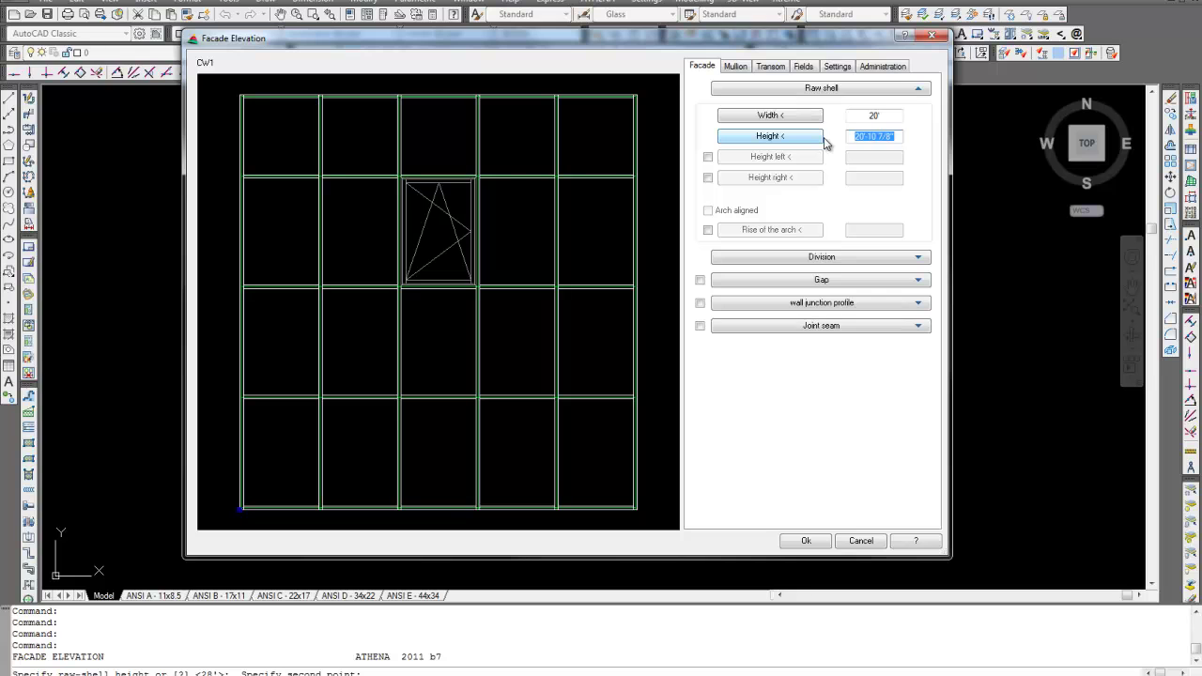
text(28)
key(Return)
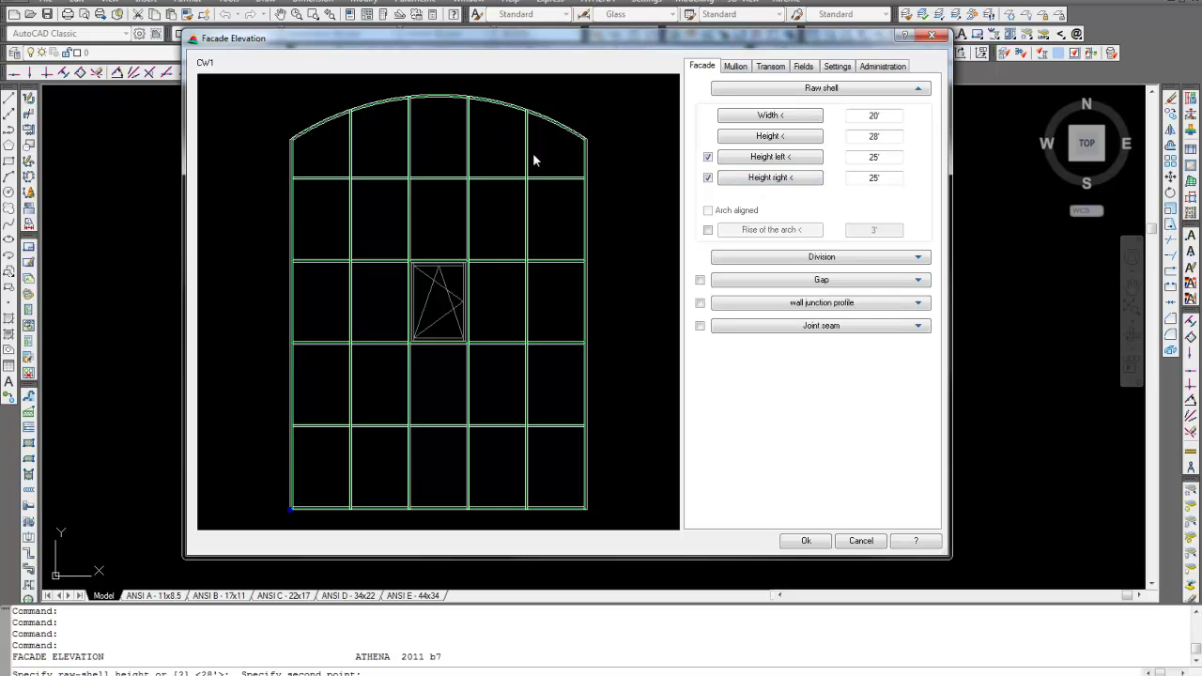
click(708, 230)
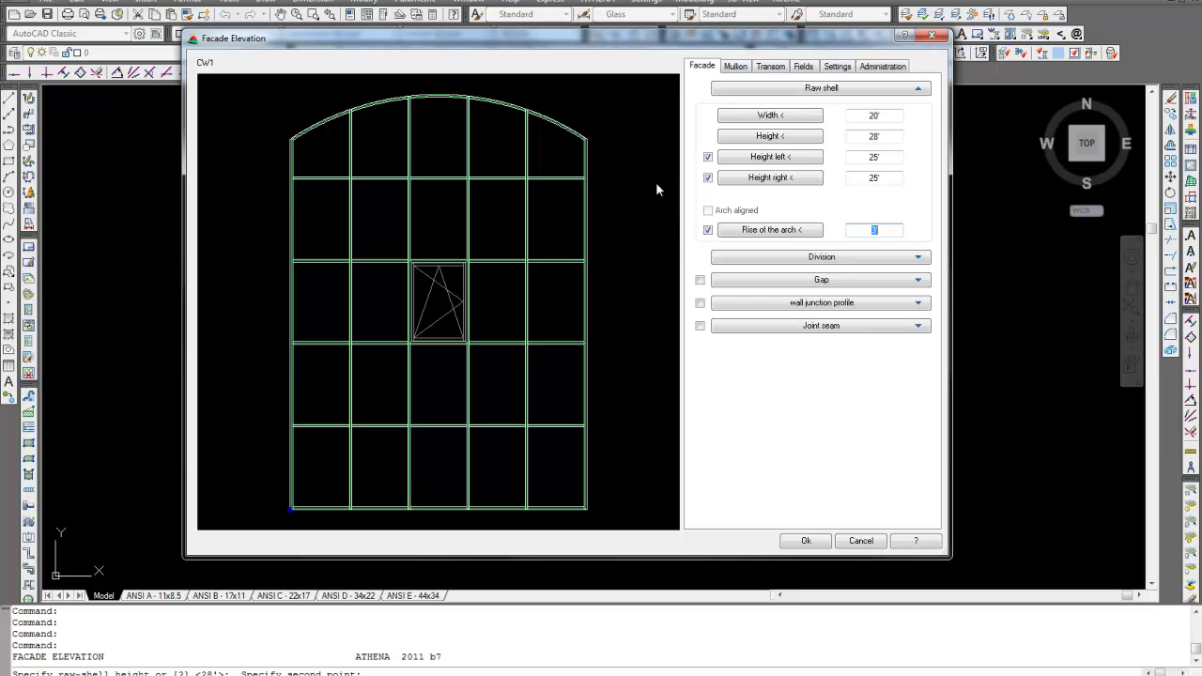
Set CW1 to 5 bays by 7 rows with a continuous head transom mitred left and right.
click(765, 259)
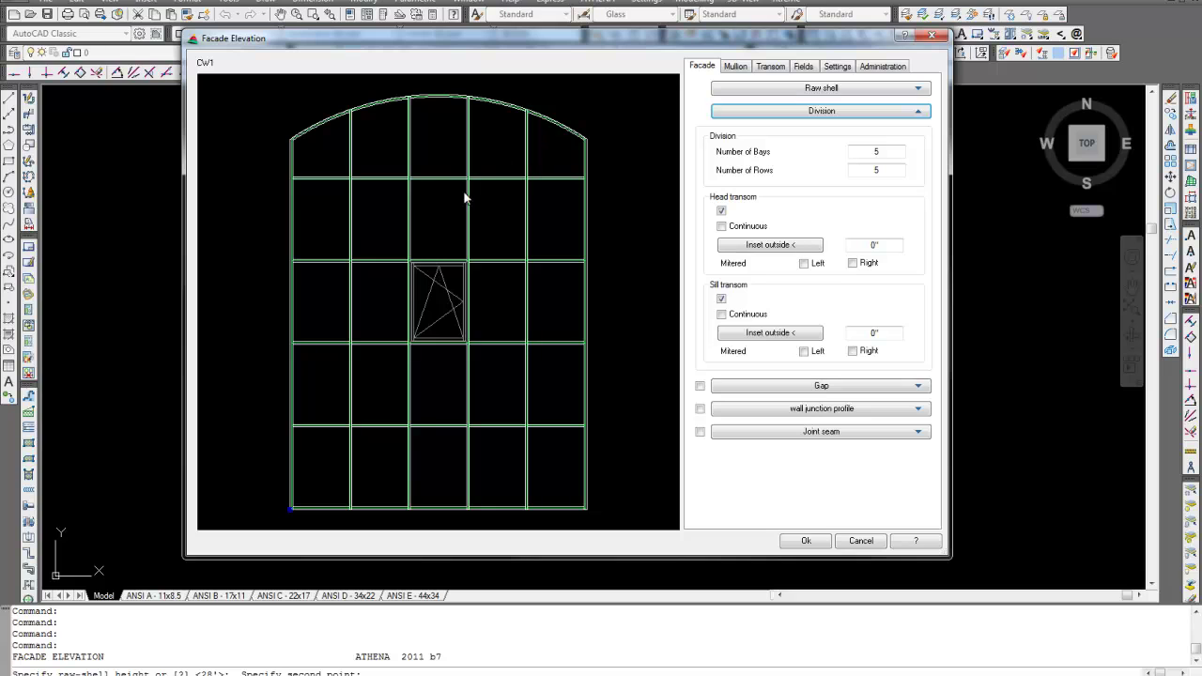
click(861, 150)
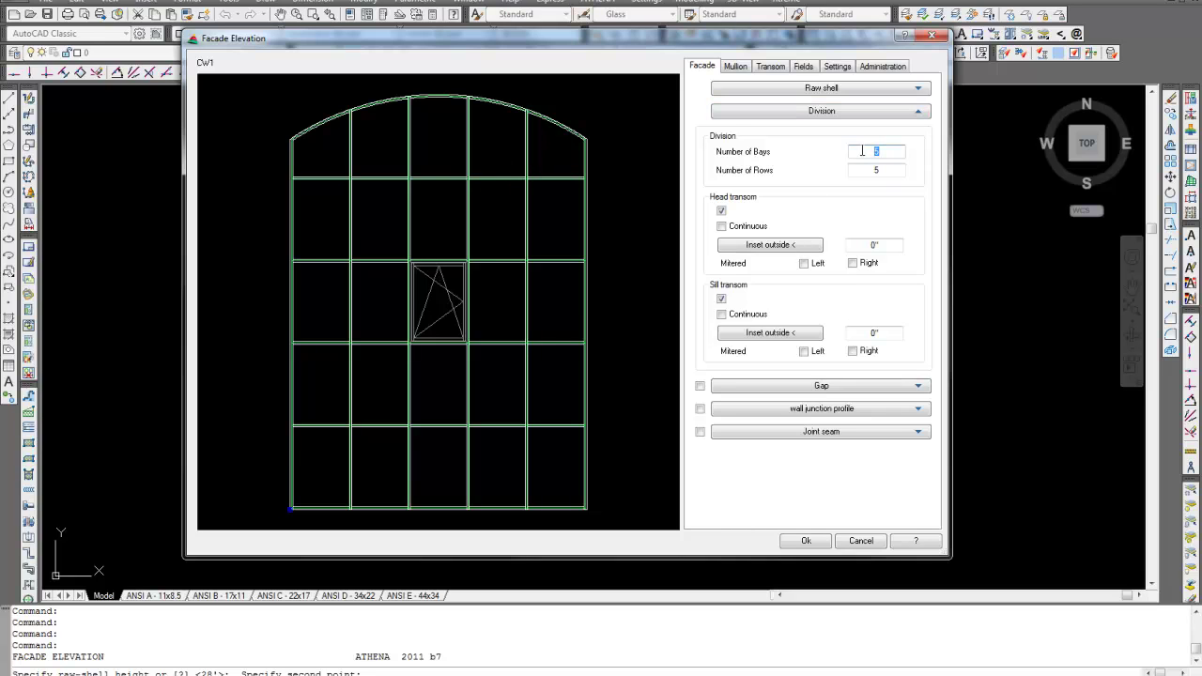
key(Tab)
click(885, 171)
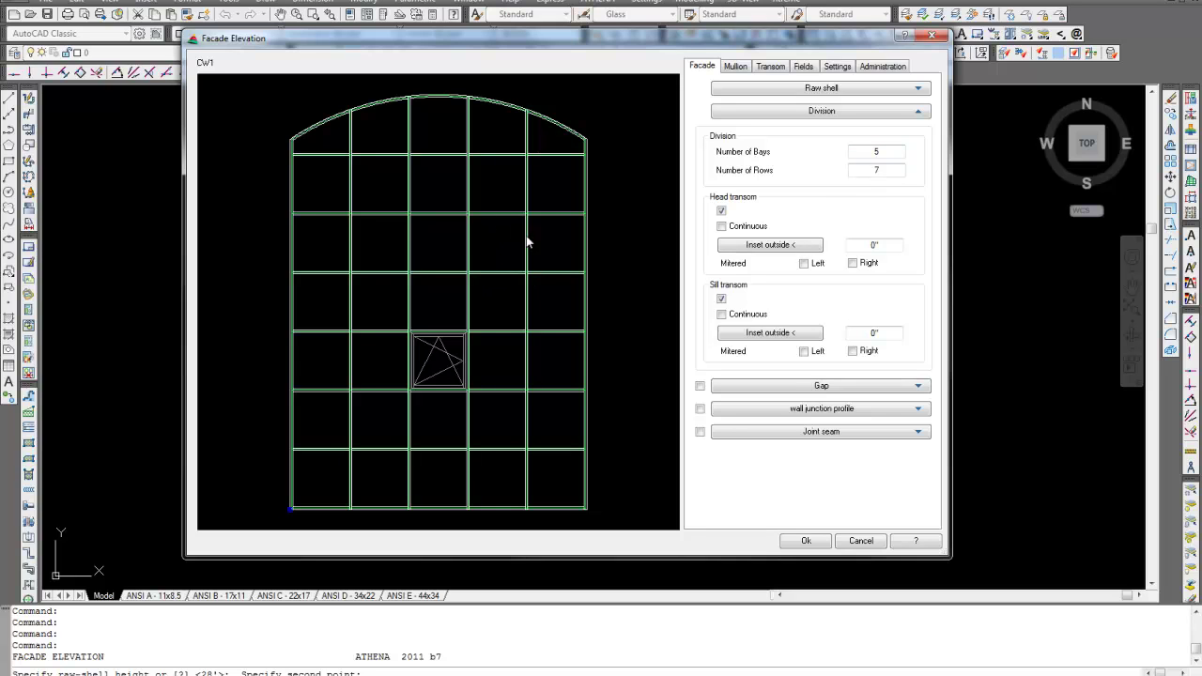
click(721, 226)
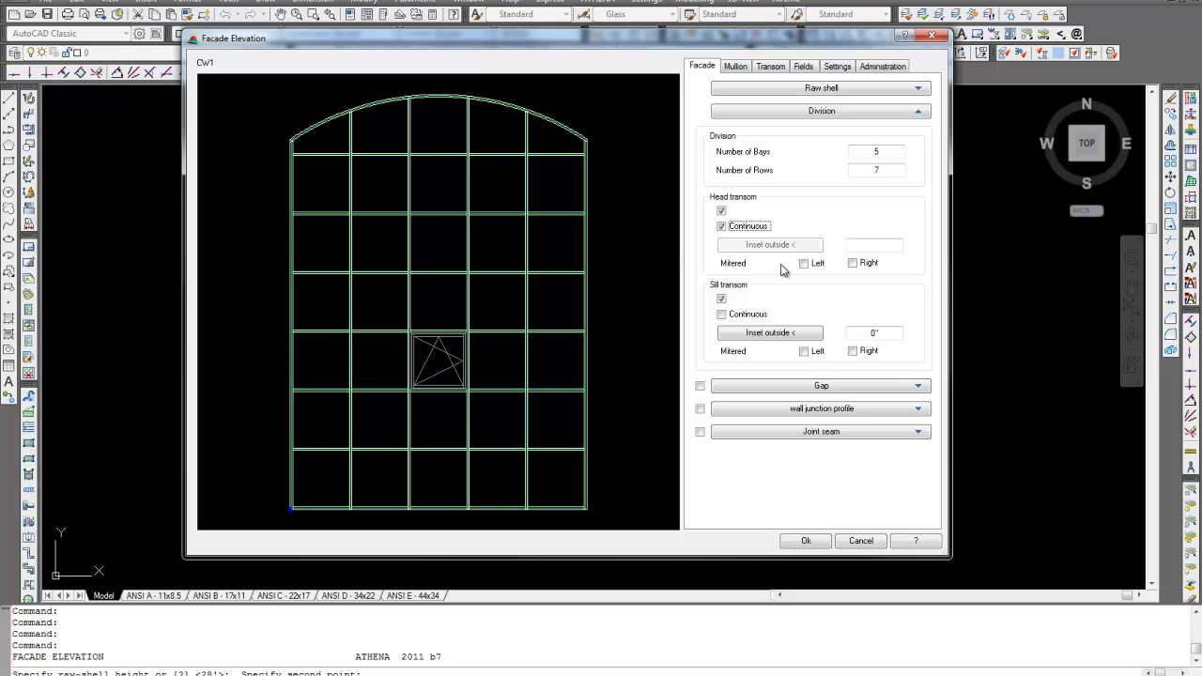
click(804, 263)
click(852, 263)
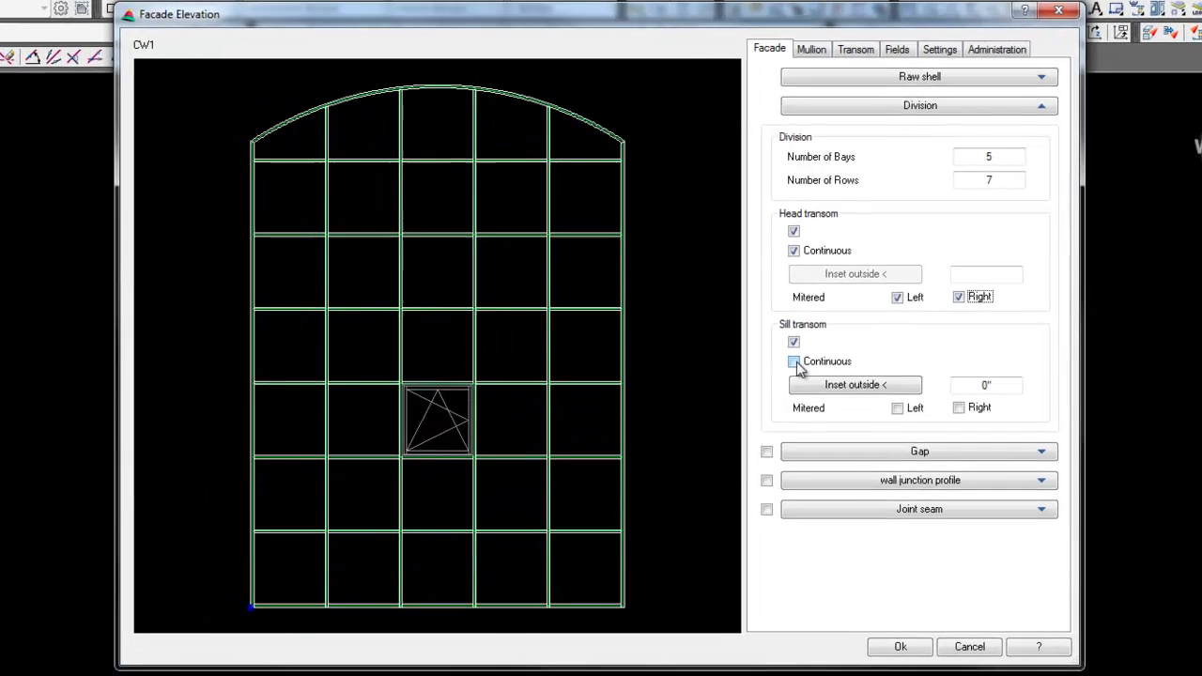
click(721, 314)
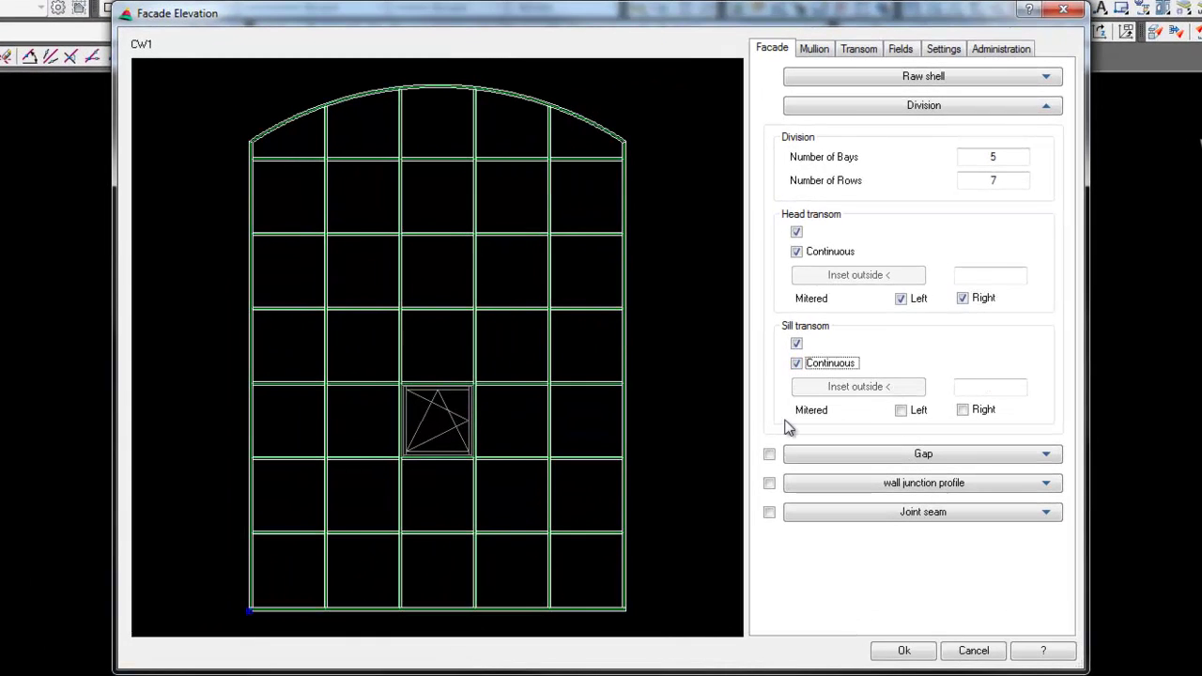
click(796, 364)
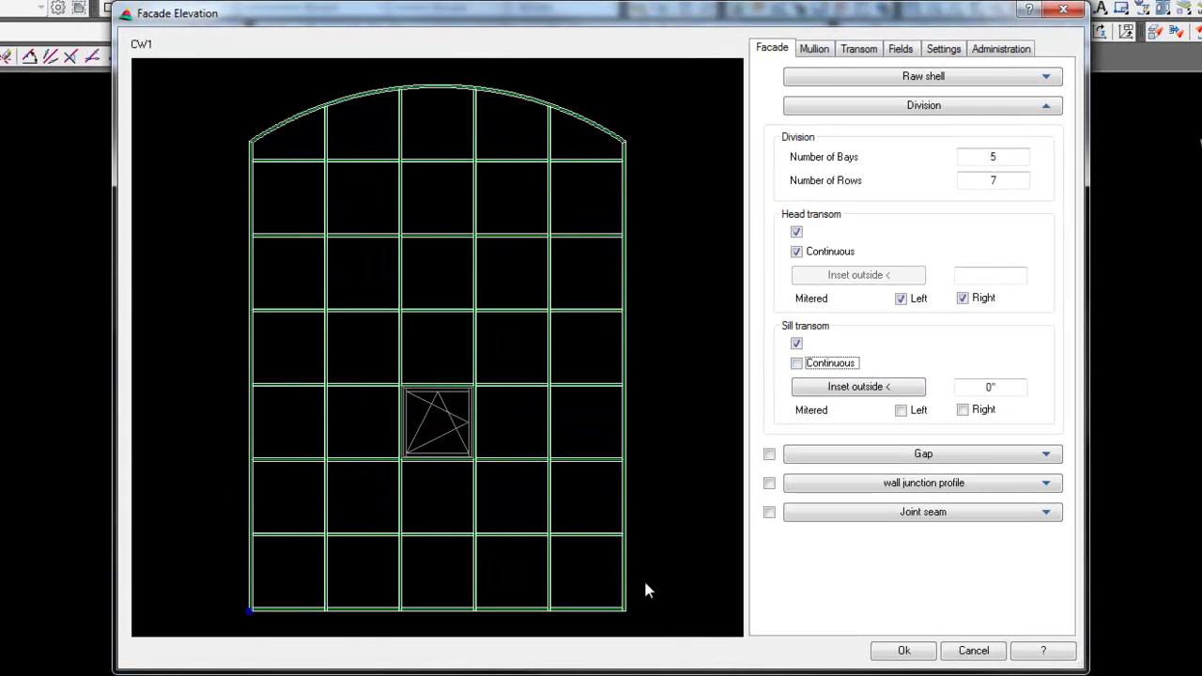
double_click(993, 387)
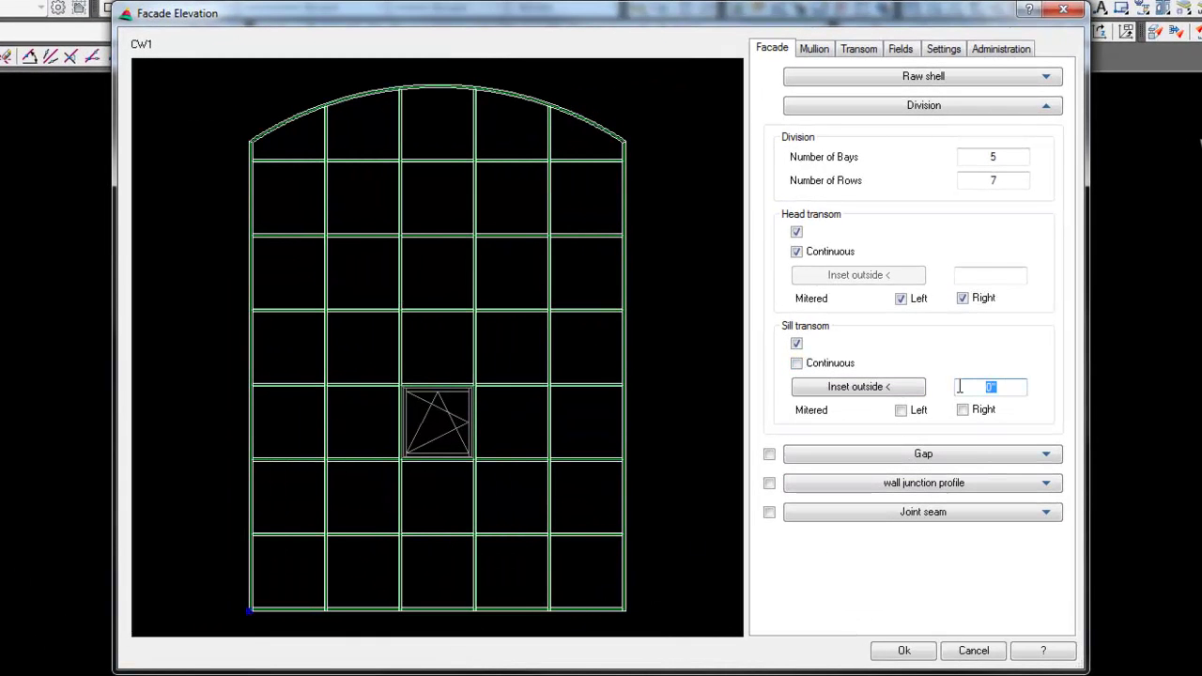
text(6)
key(Return)
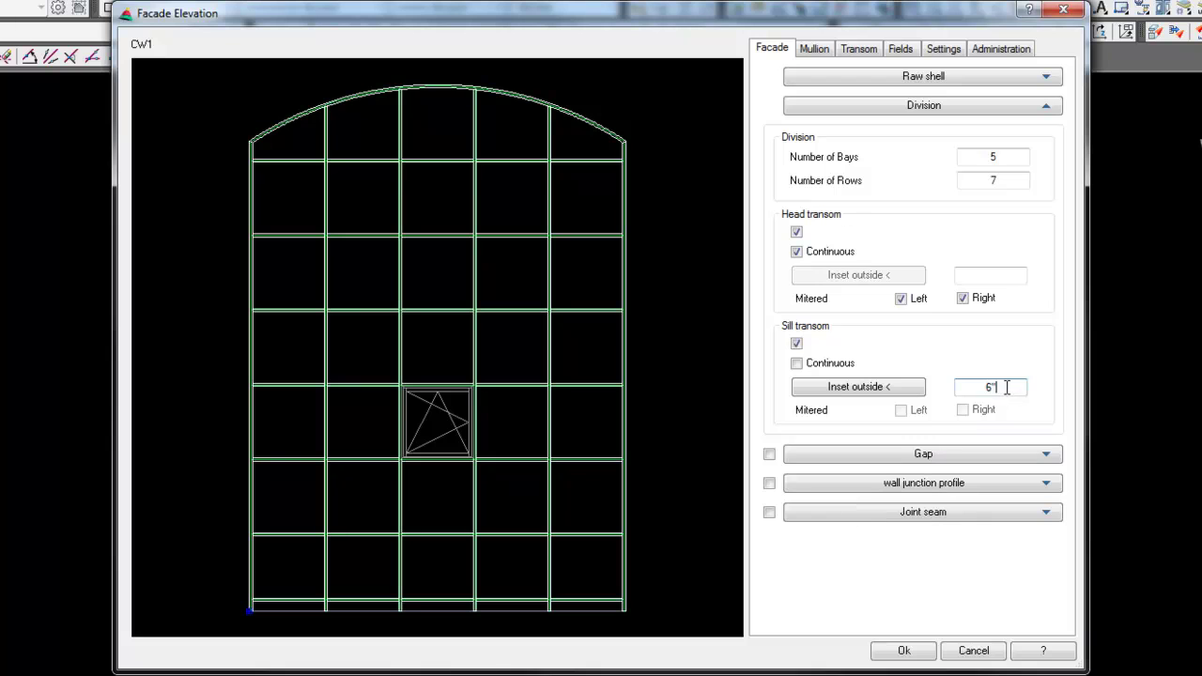
drag(1007, 386, 971, 388)
text(0)
key(Tab)
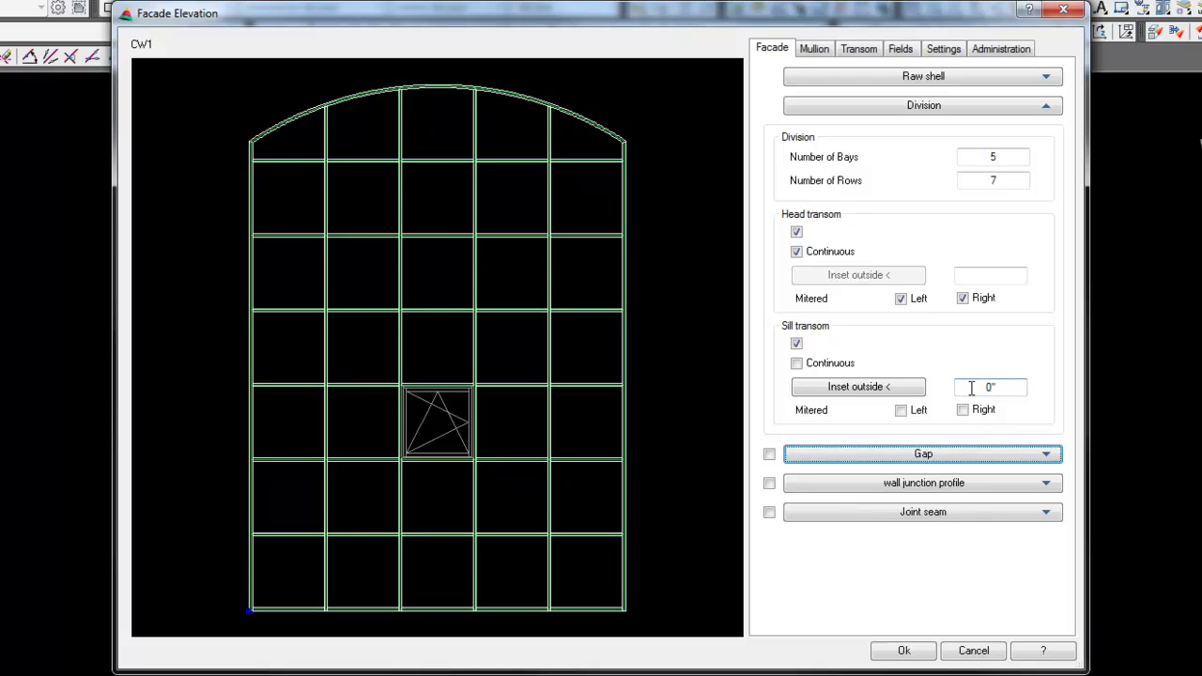
click(796, 344)
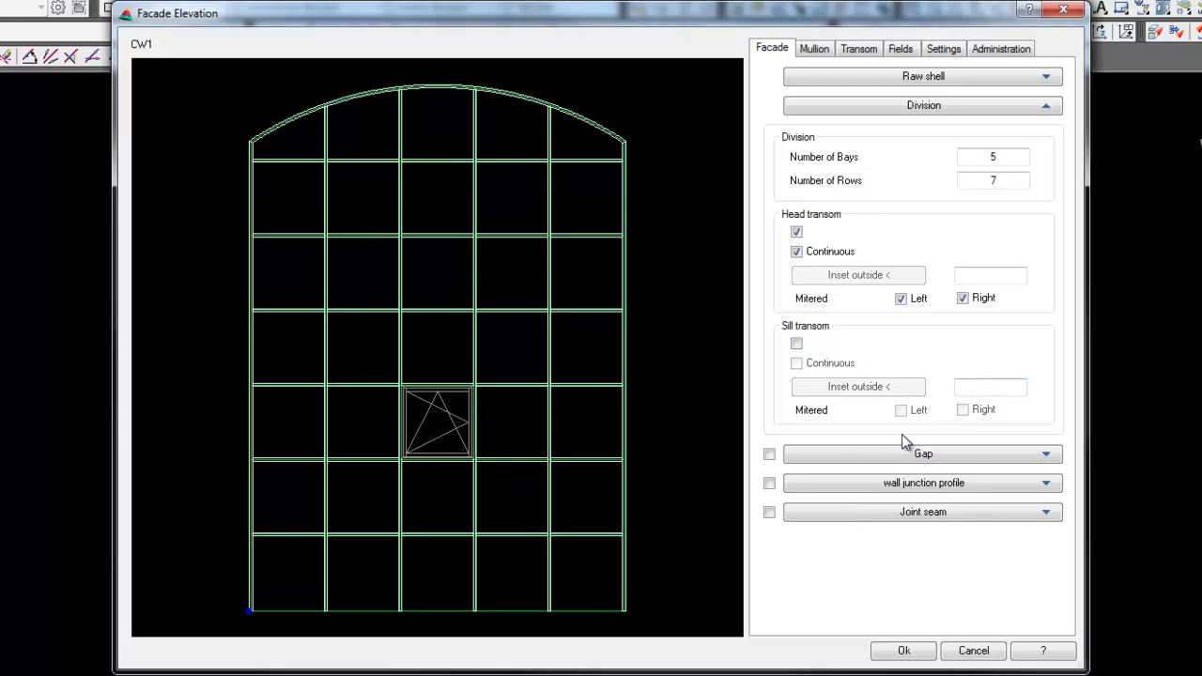
click(796, 343)
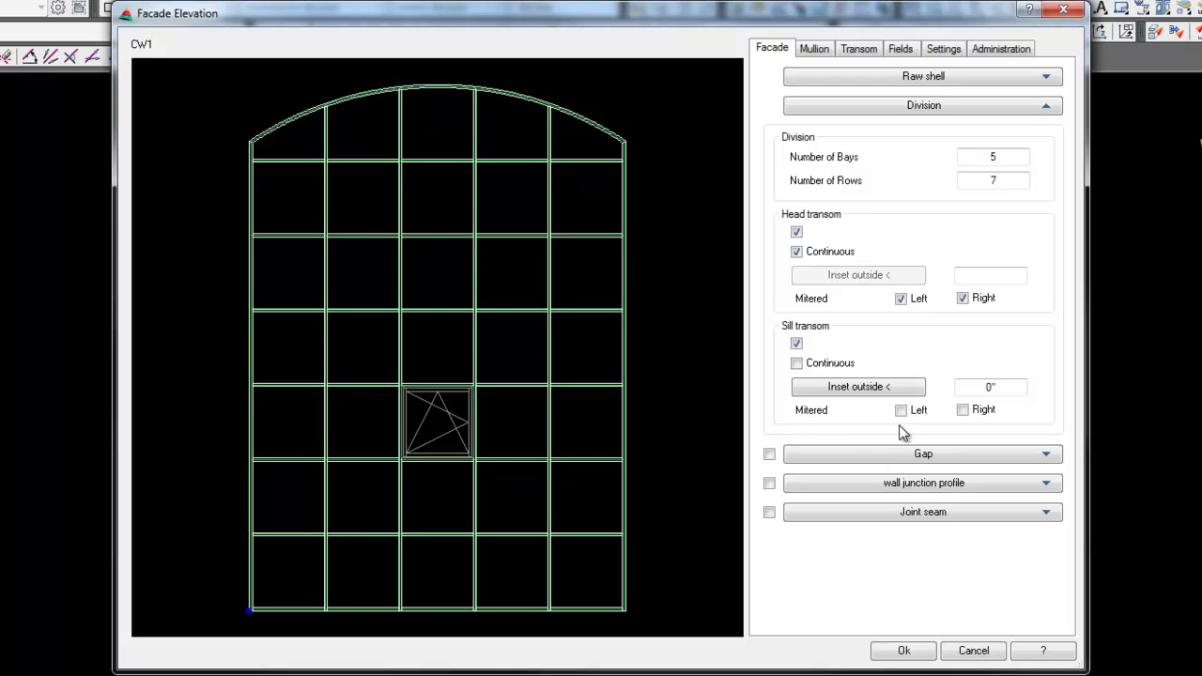
click(902, 410)
click(963, 410)
click(964, 410)
click(902, 410)
Set CW1's gaps to 3/4" at head, left and right, and 1/2" at the sill.
click(898, 455)
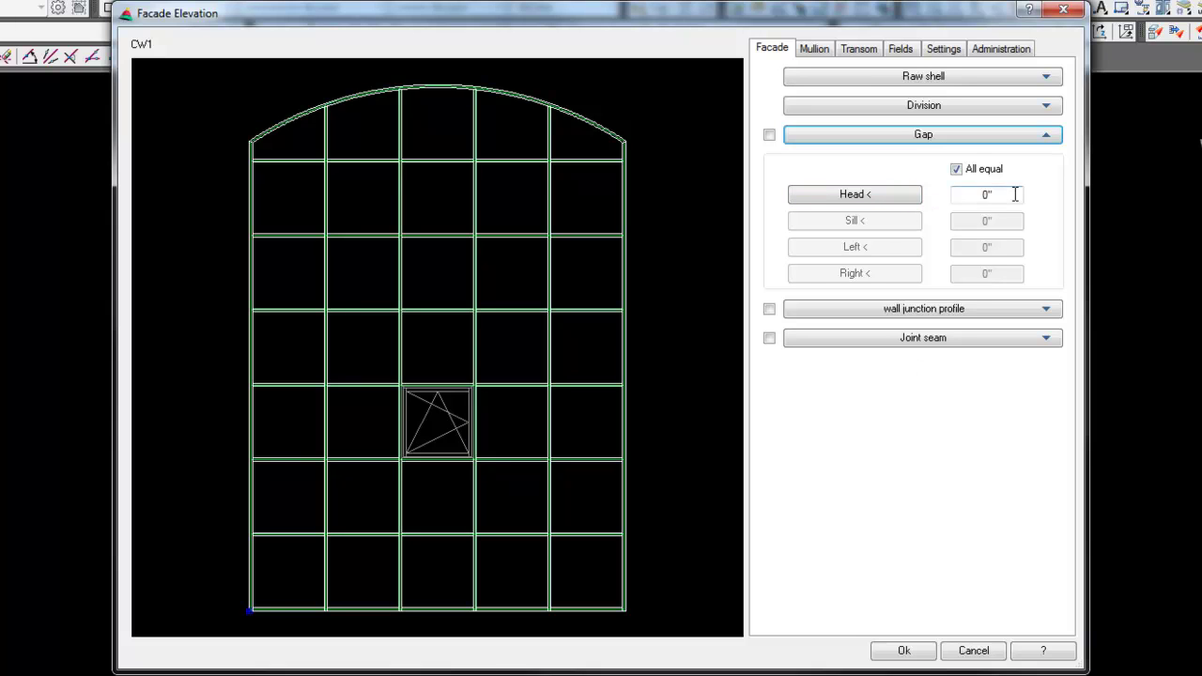
drag(1014, 194, 976, 195)
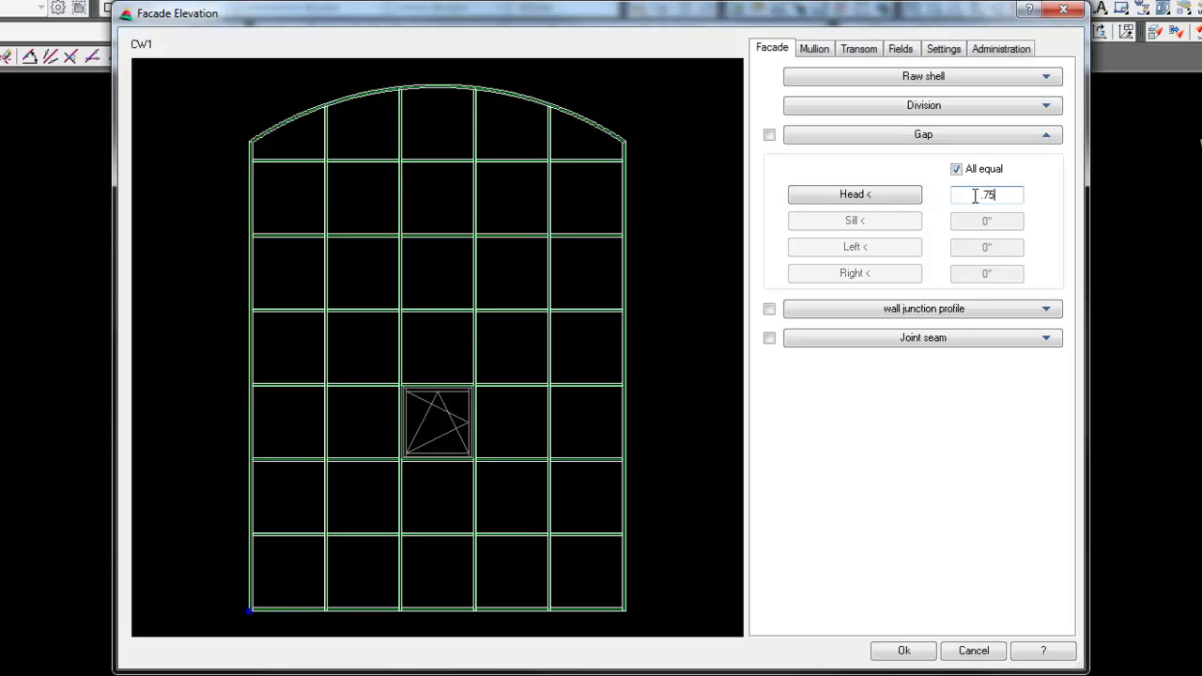
key(Return)
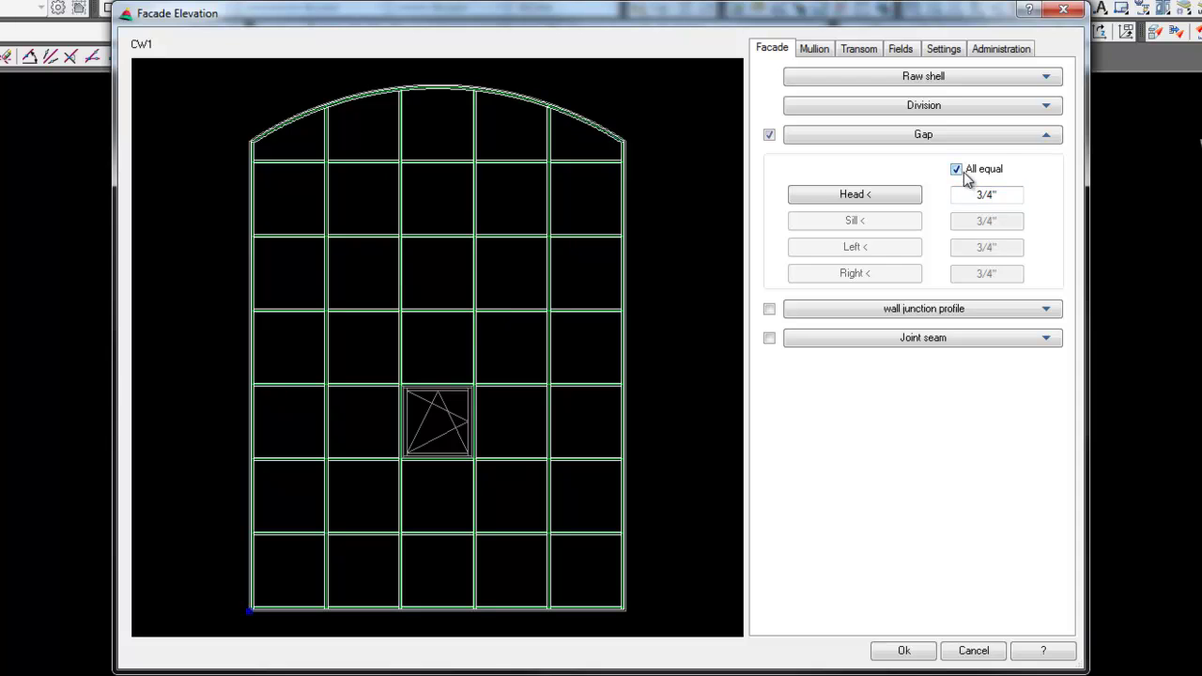
click(962, 172)
drag(1012, 220, 956, 221)
text(.5)
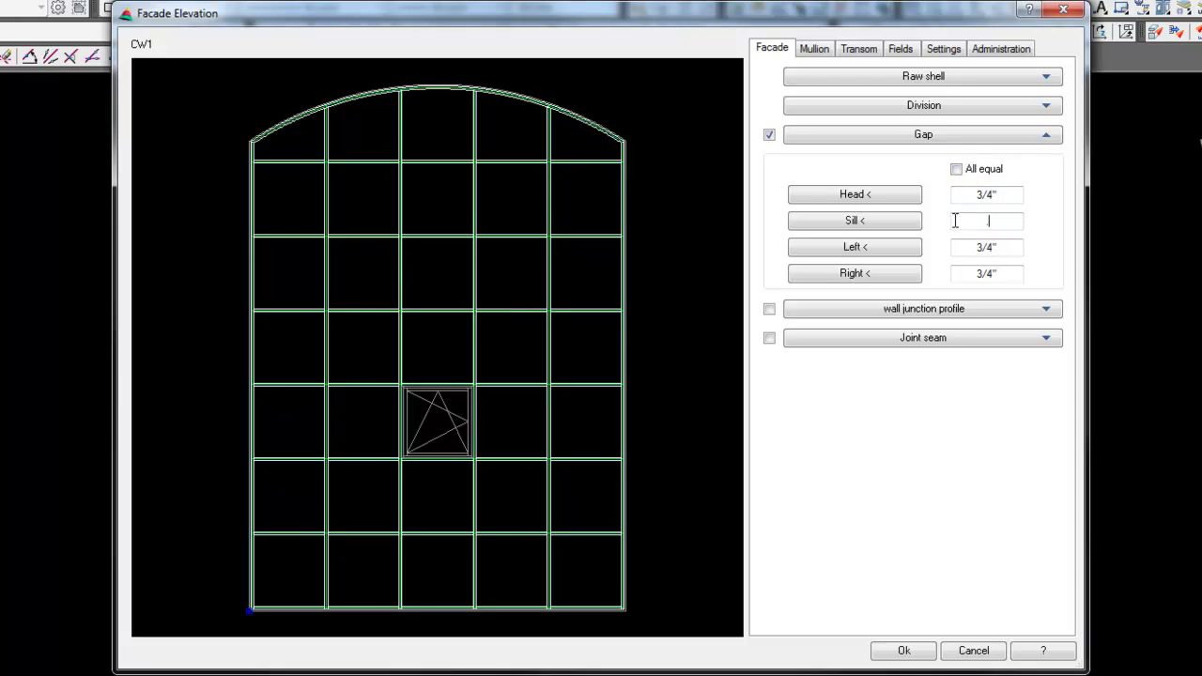
key(Tab)
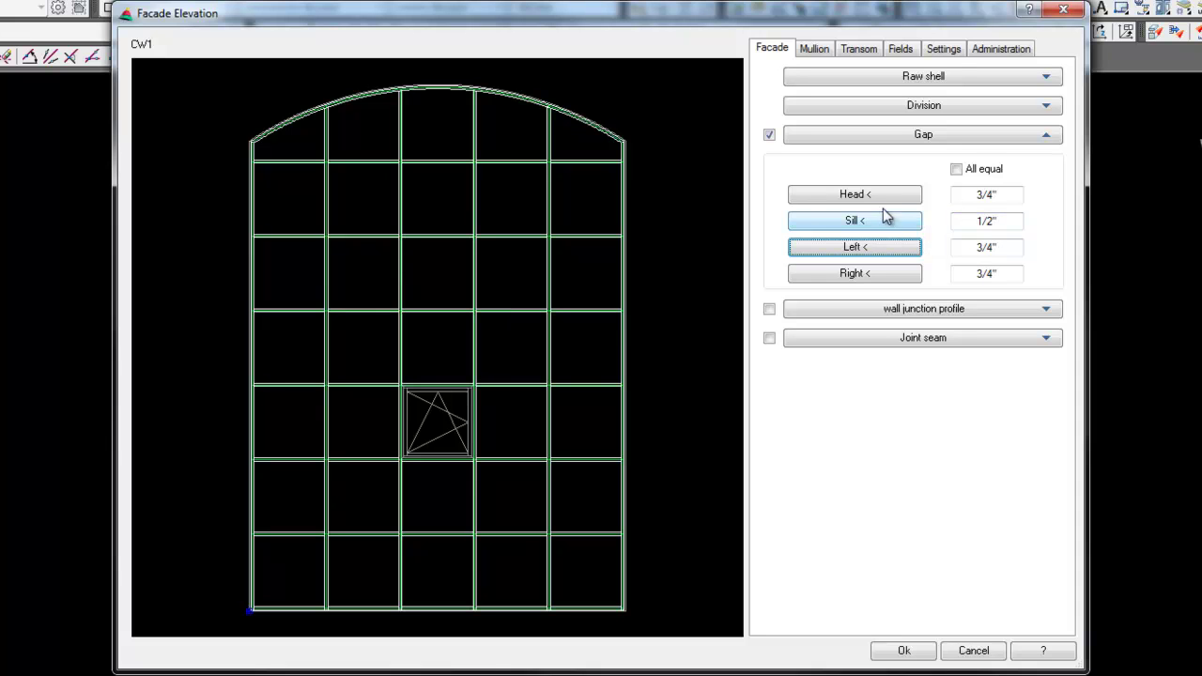
Show the raw shell in CW1's elevation via the Form settings.
click(941, 49)
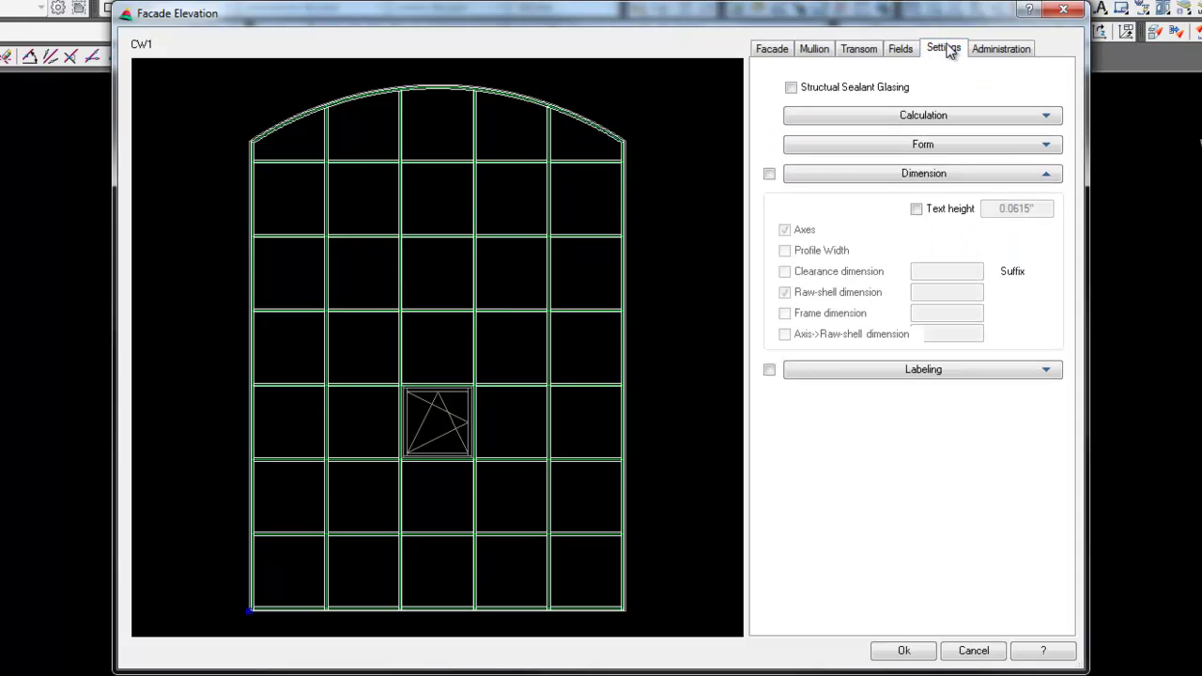
click(871, 148)
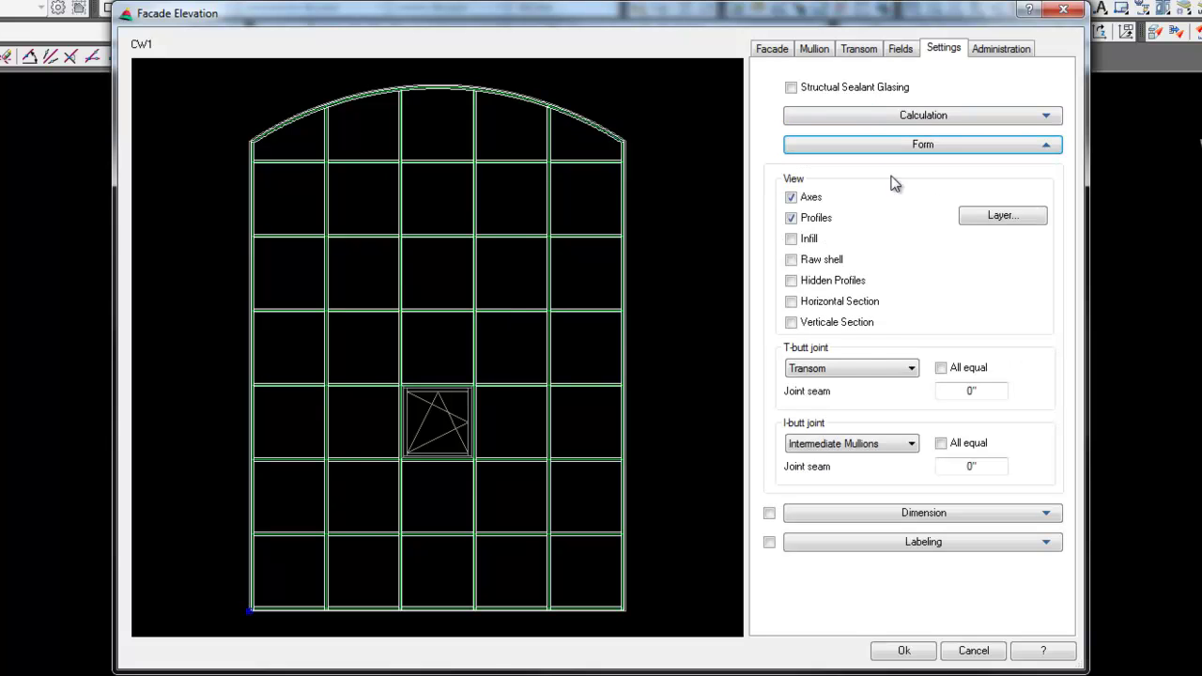
click(790, 260)
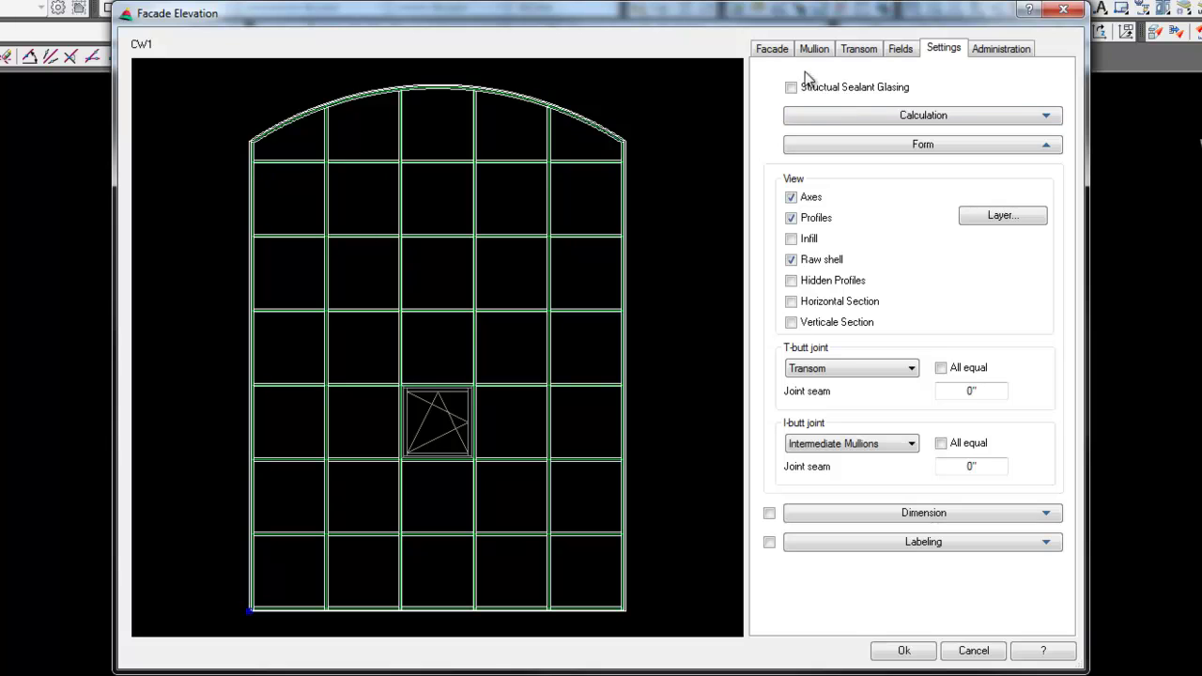
click(772, 51)
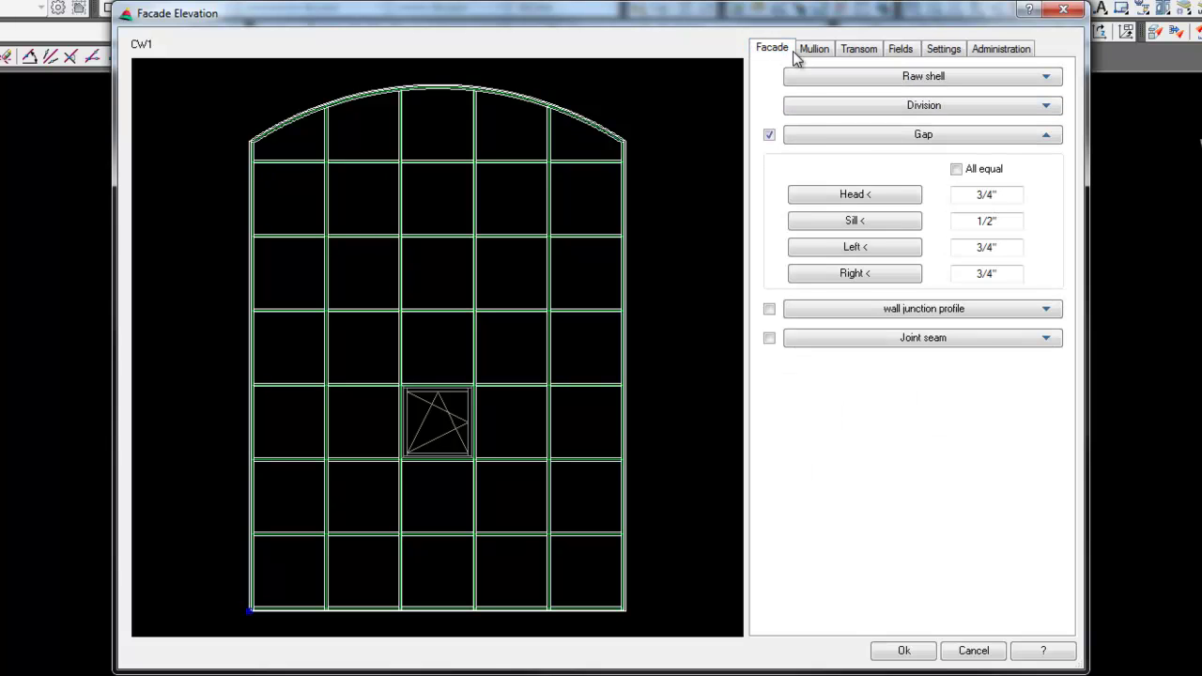
Add a wall junction profile along the arched top with a 6" depth.
click(935, 309)
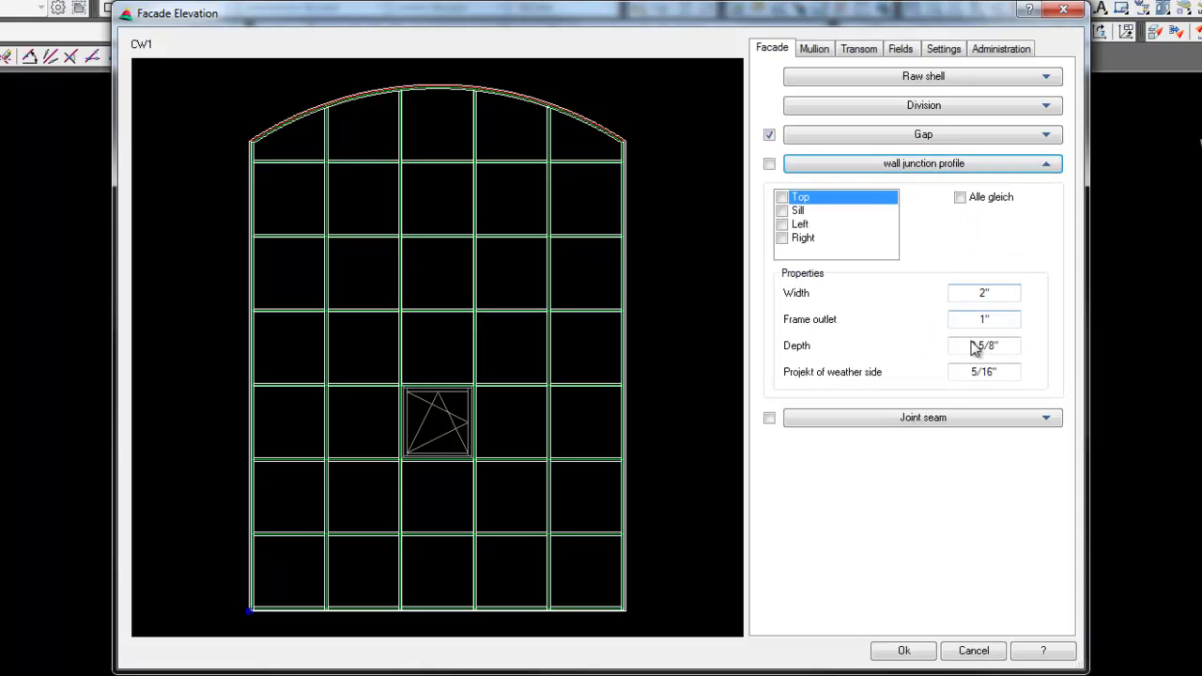
click(782, 198)
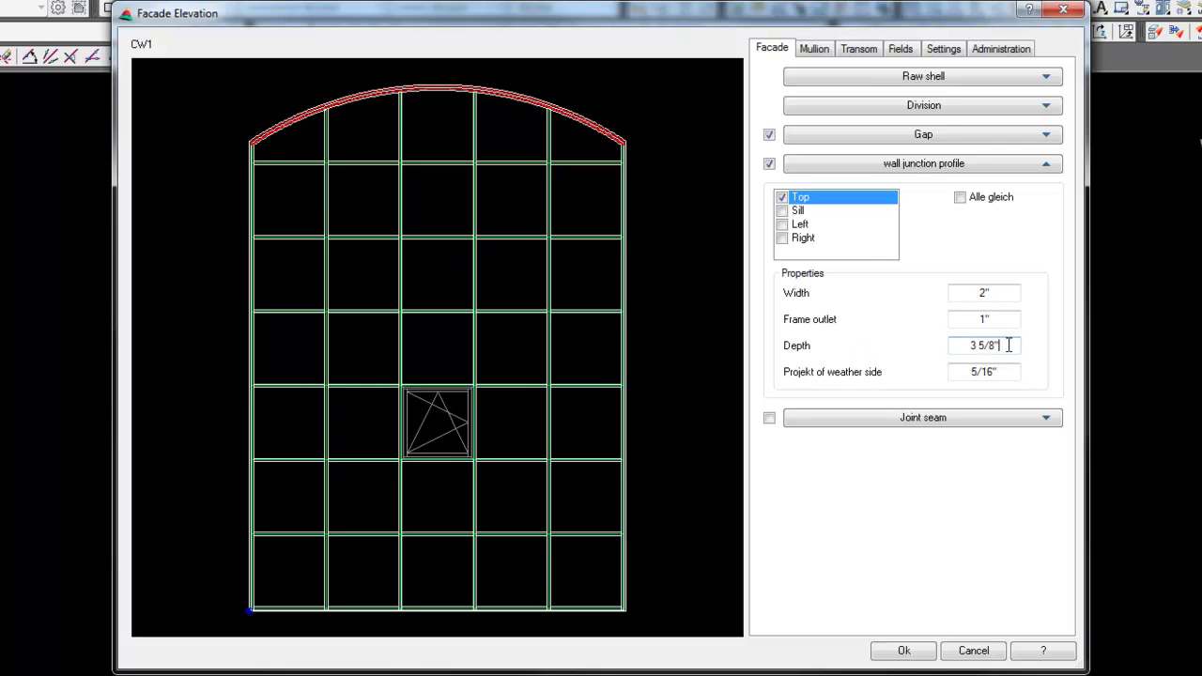
drag(1006, 346, 944, 351)
text(6)
key(Tab)
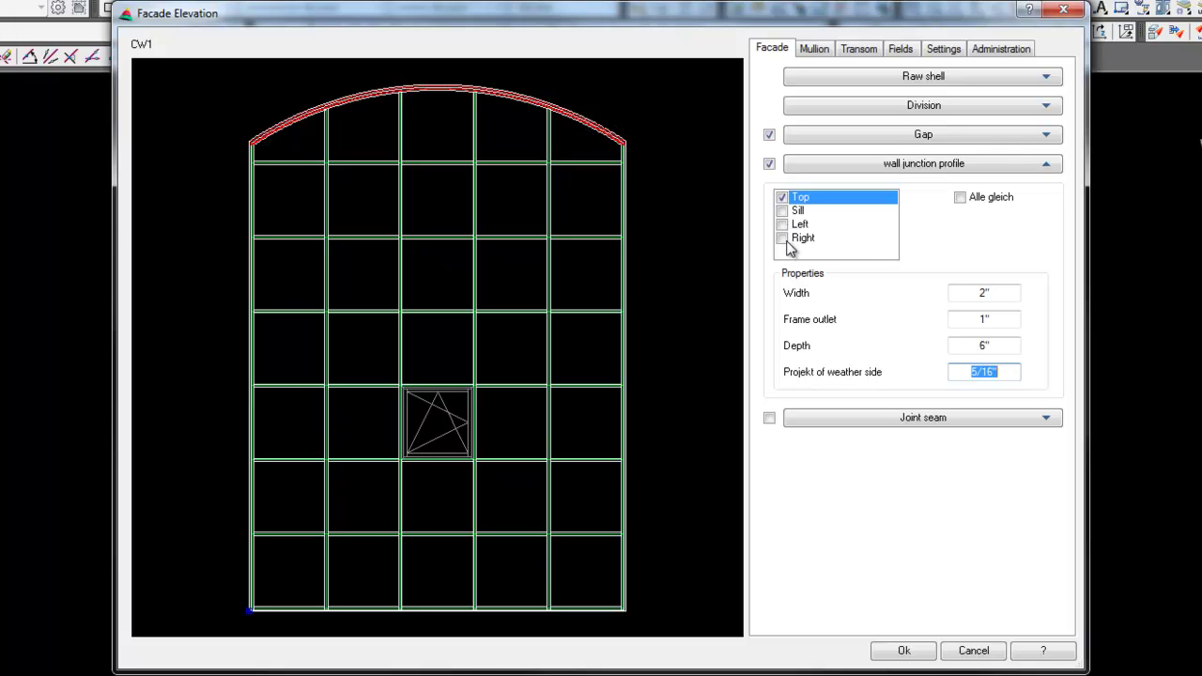
Add a matching junction profile along the sill, keeping all junction profiles identical.
click(788, 212)
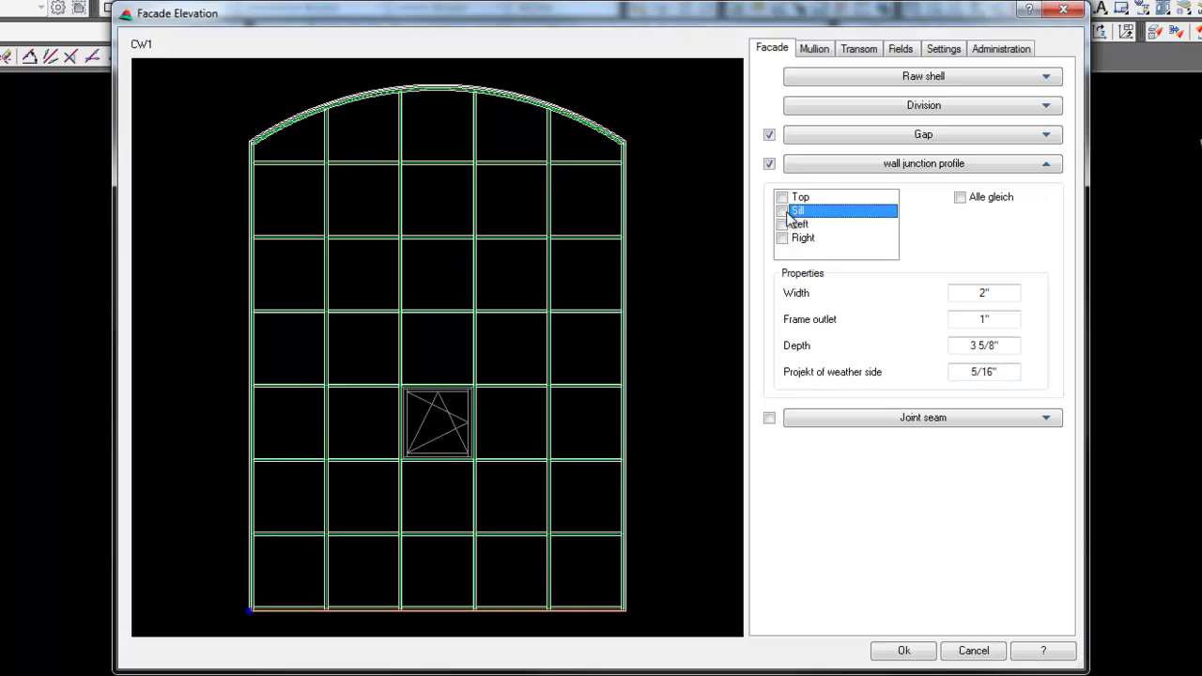
click(783, 211)
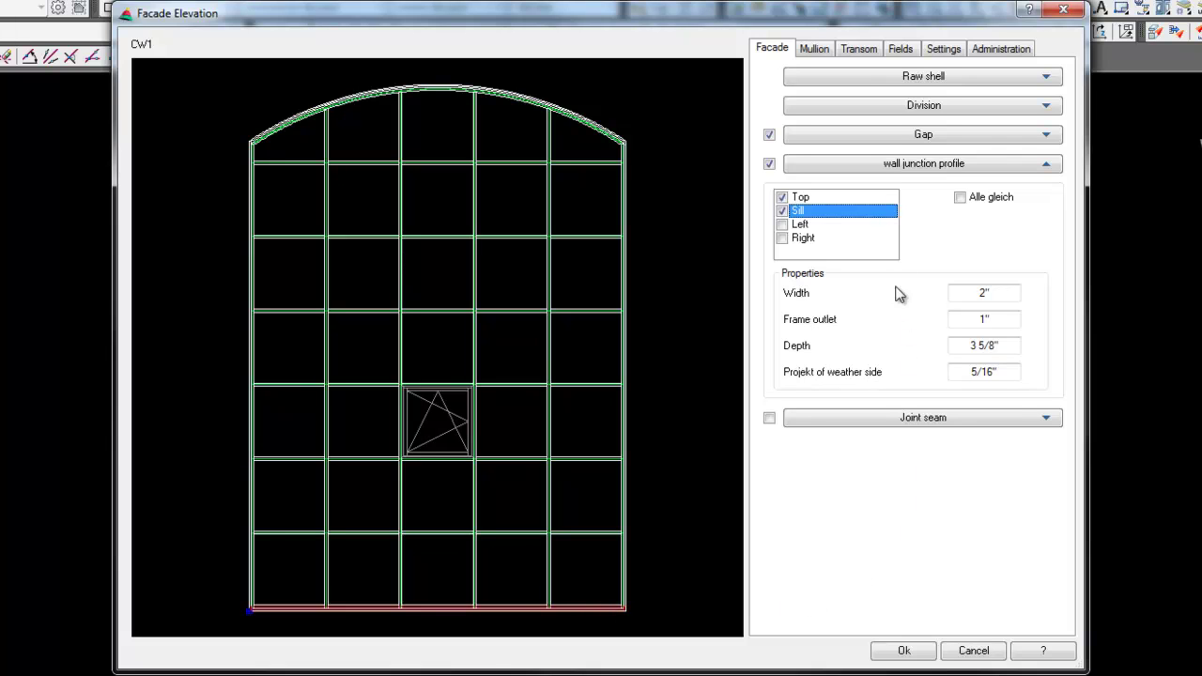
click(977, 198)
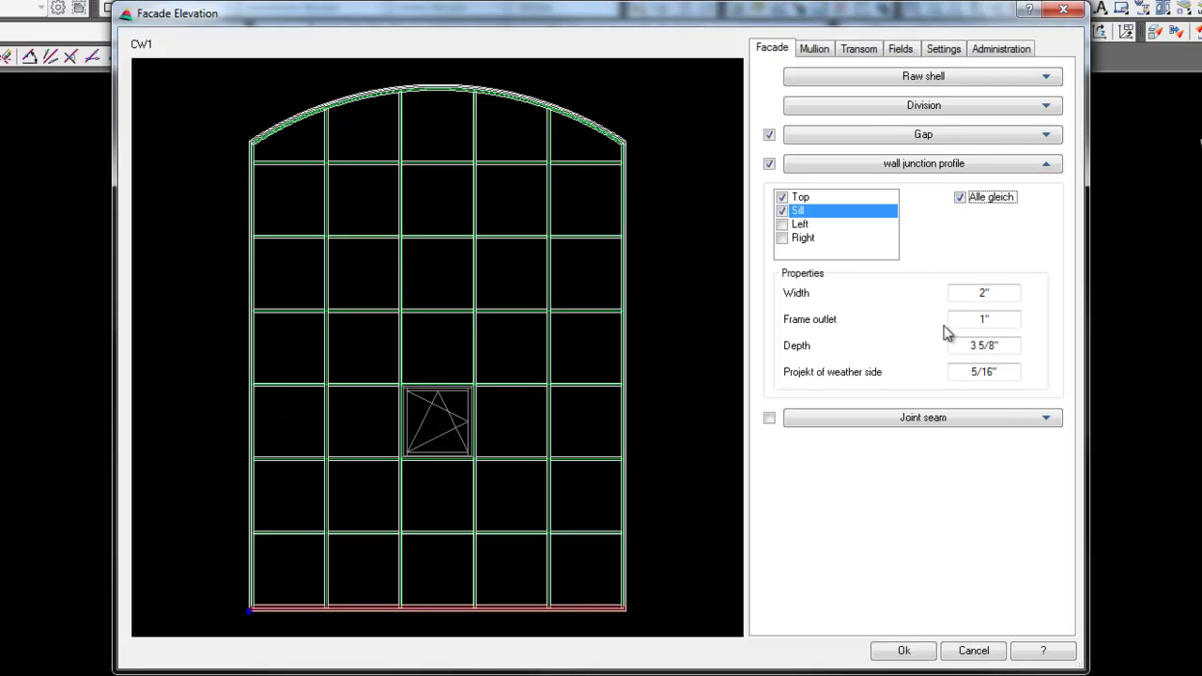
click(946, 421)
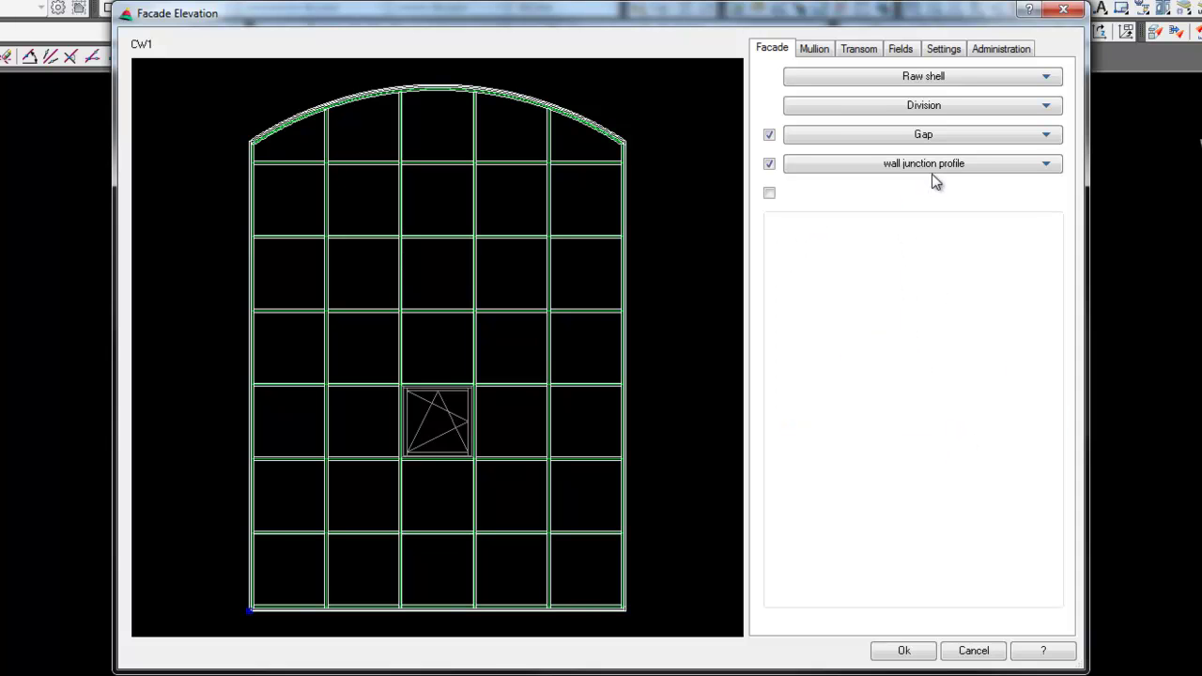
Enter a 24' horizontal joint seam height and untick the wall junction profile.
click(915, 192)
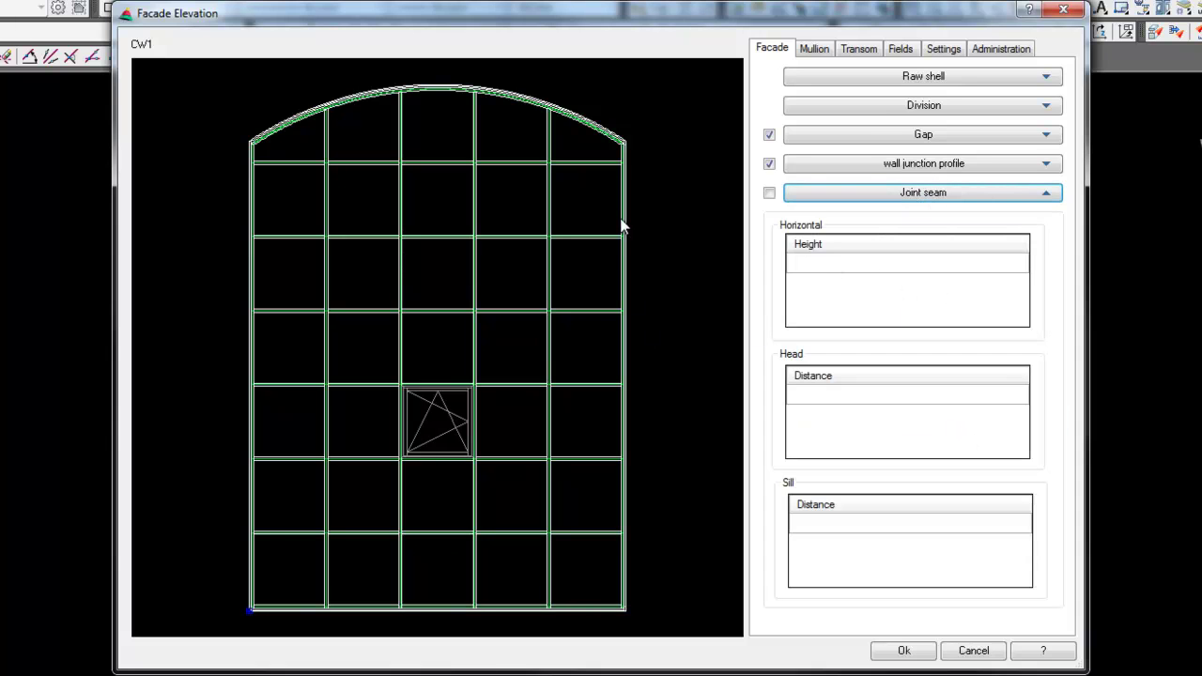
click(822, 264)
text(24)
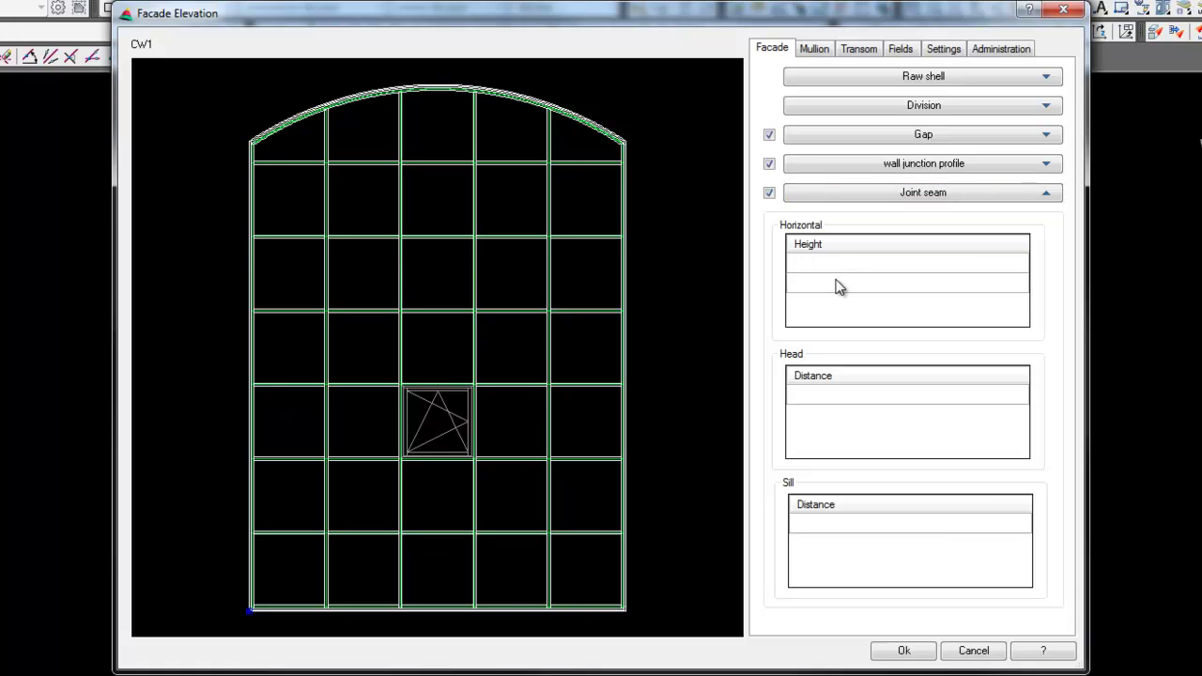
click(839, 284)
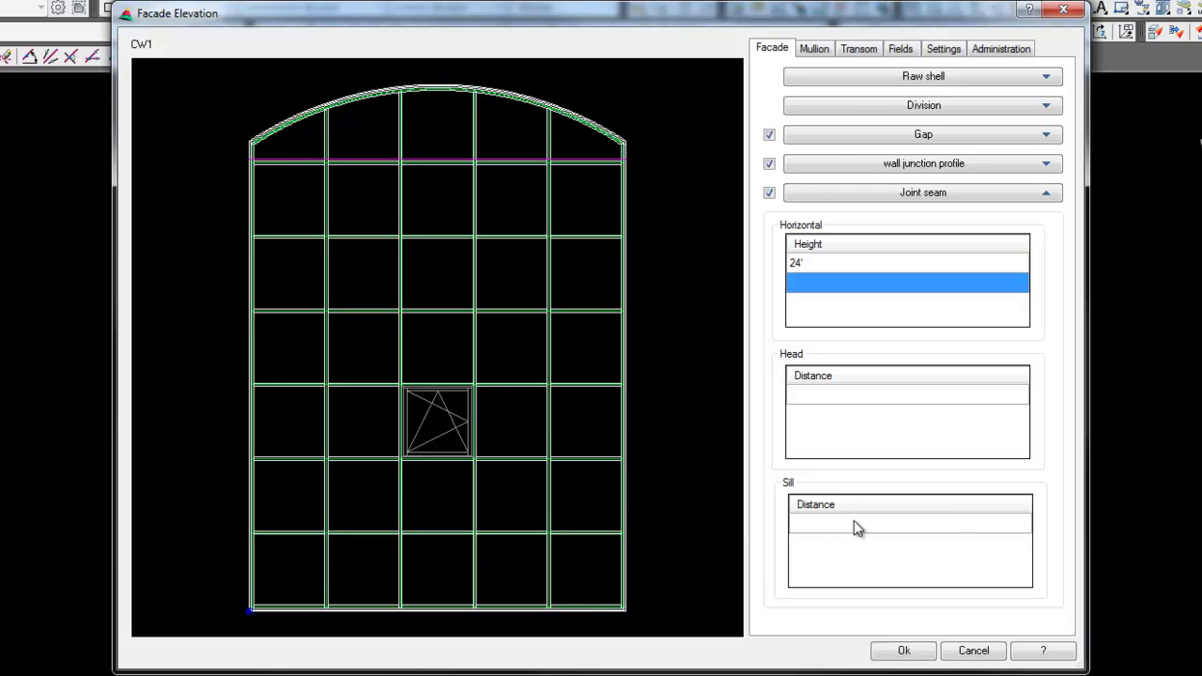
key(space)
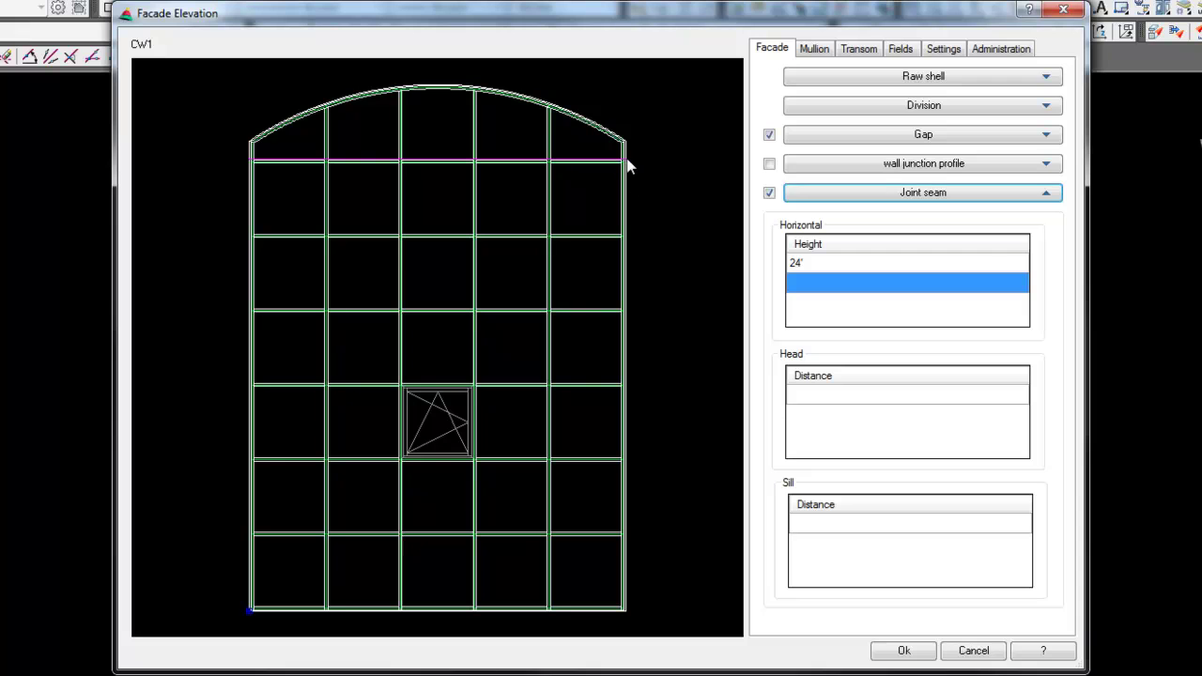
On the Settings page, expand the joint form options and keep Transom for the T-butt joint.
click(943, 48)
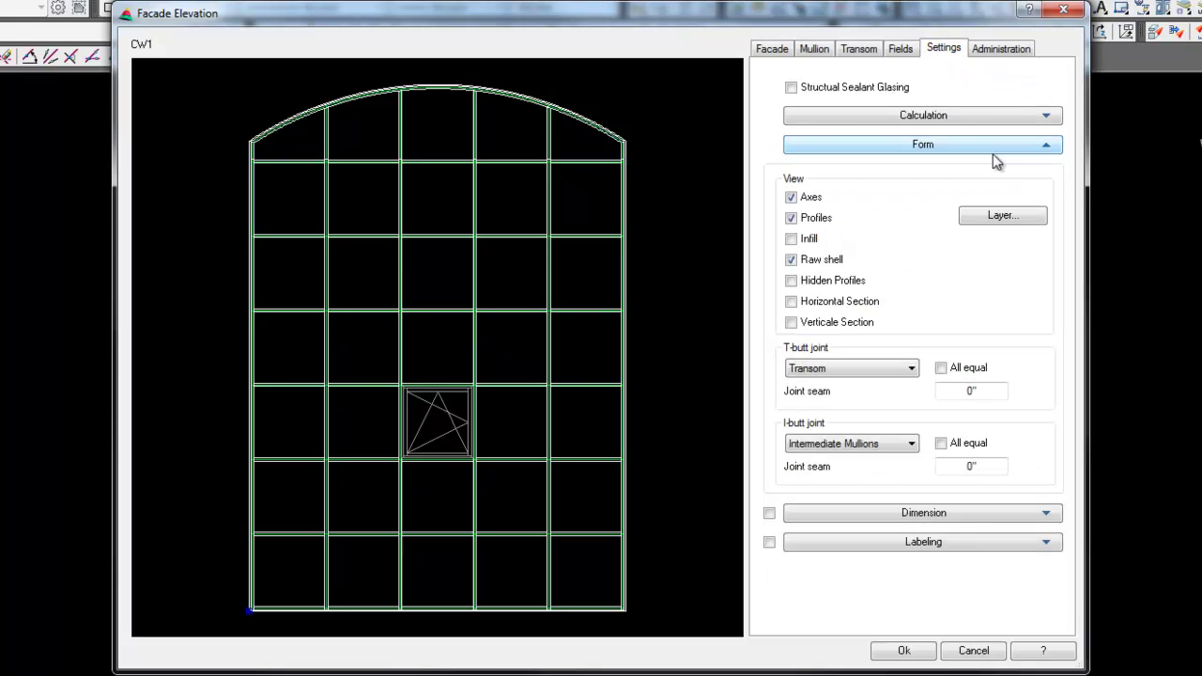
click(922, 117)
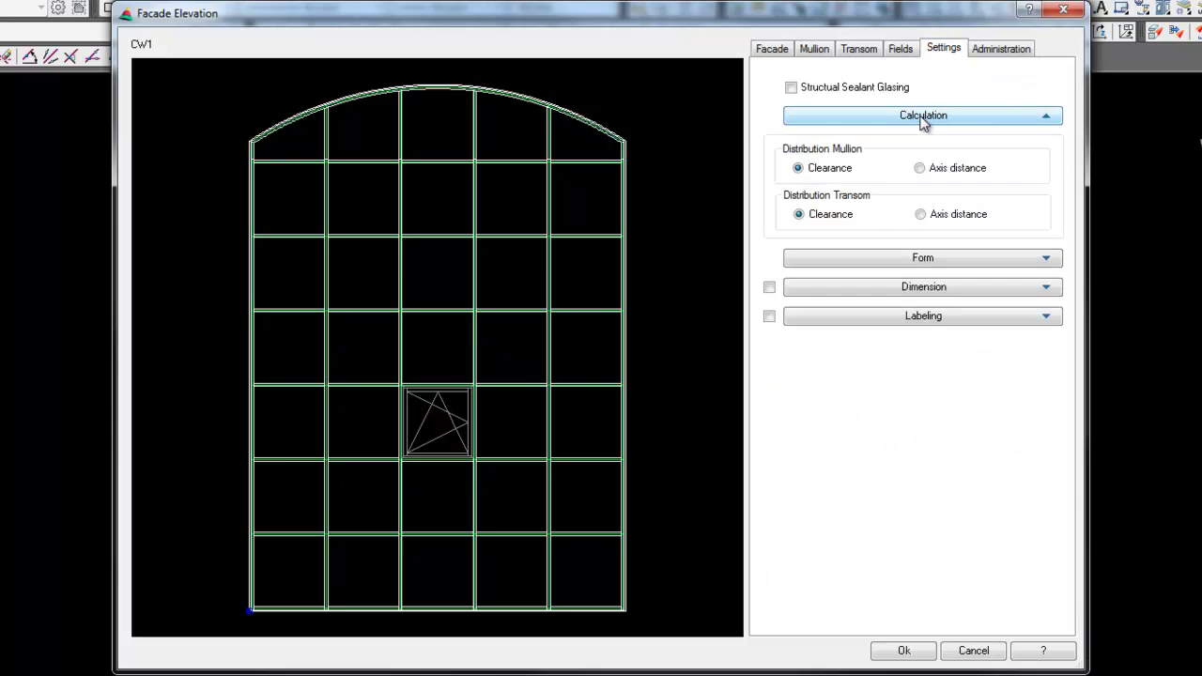
click(899, 259)
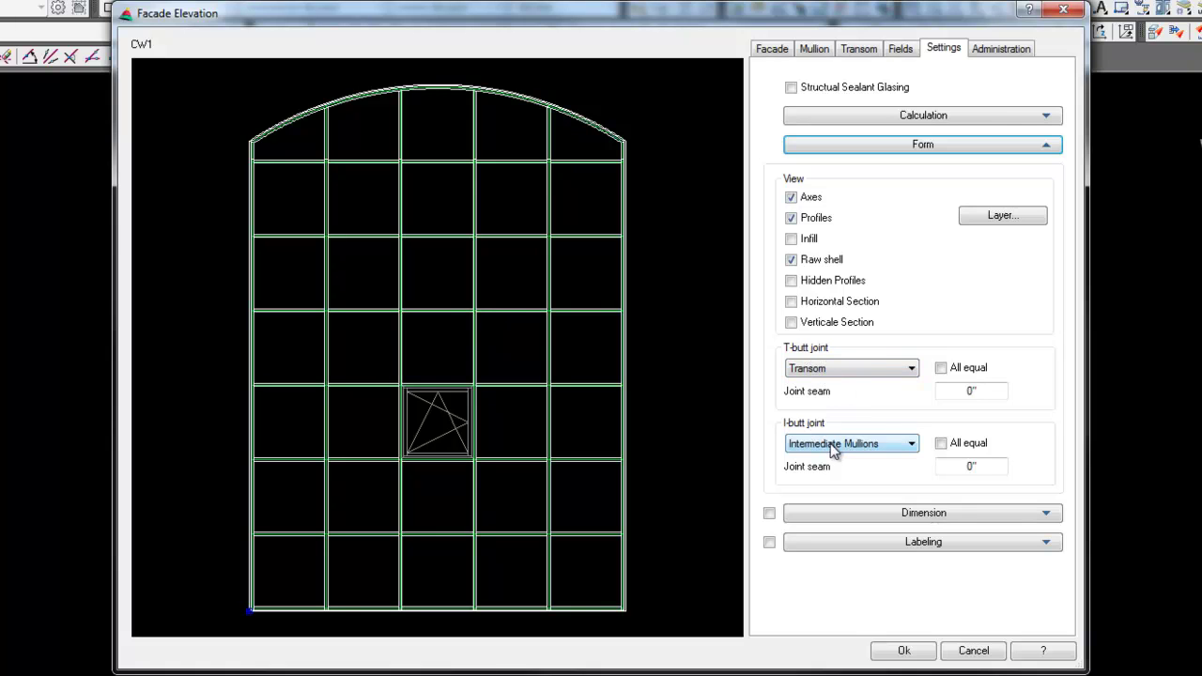
click(908, 444)
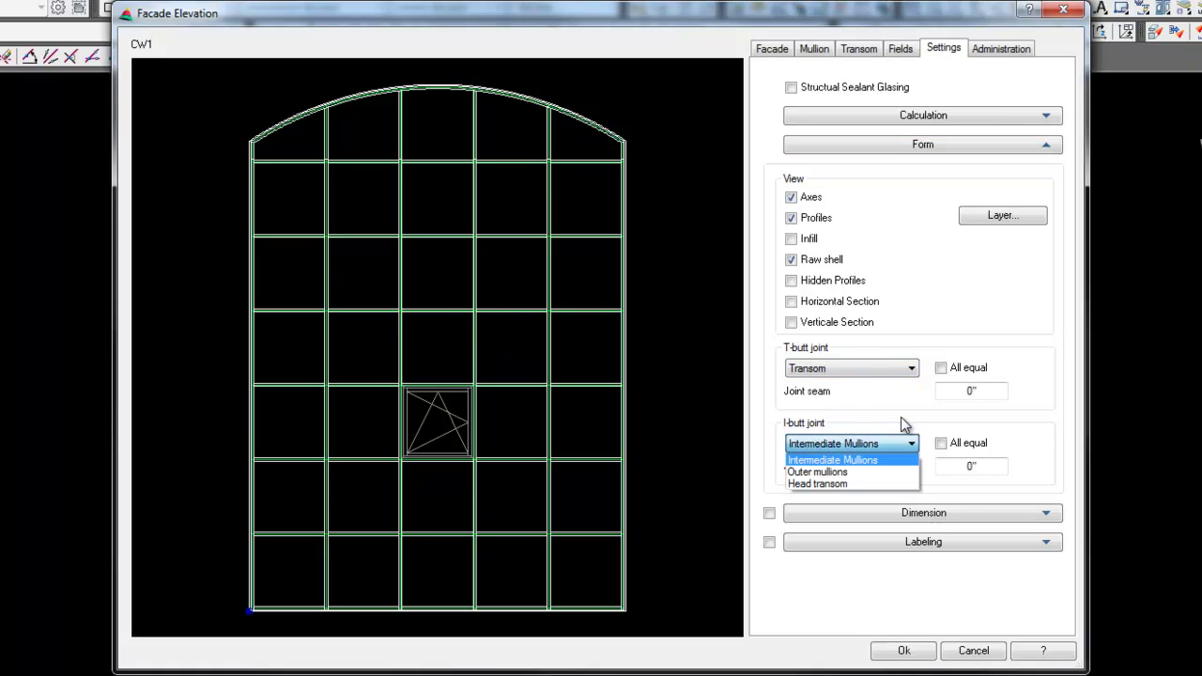
click(911, 368)
click(911, 368)
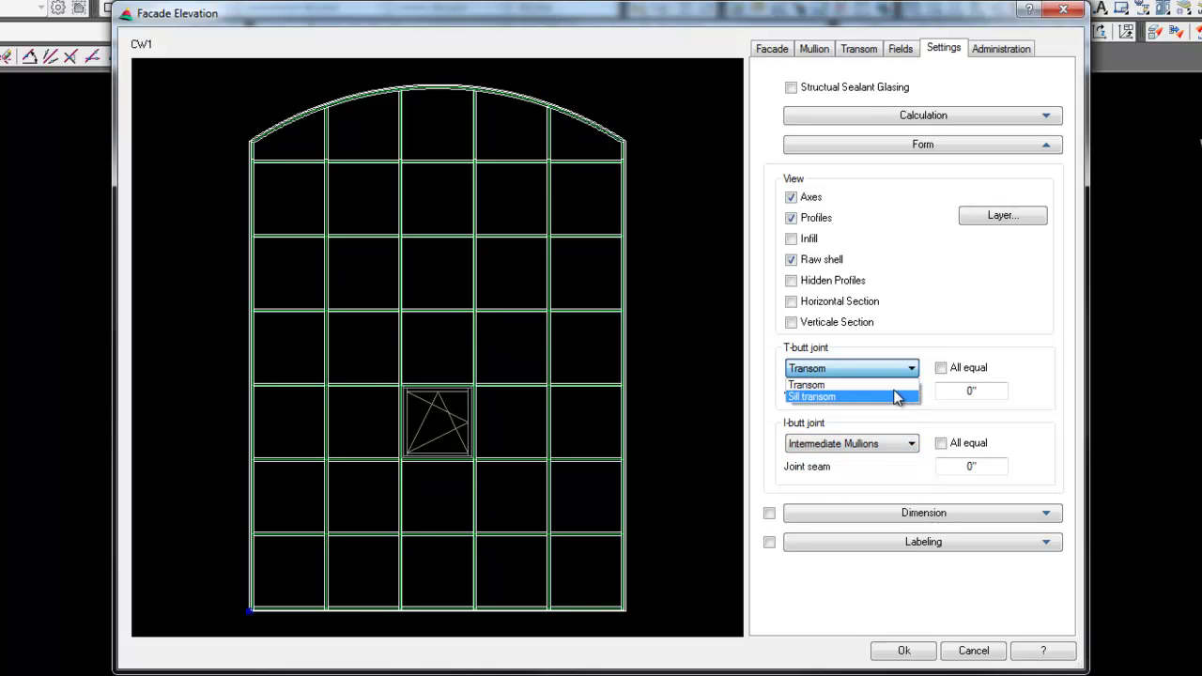
click(913, 368)
Set the T-butt joint seam to 0" and the I-butt joint seam to 1/2".
drag(990, 390, 961, 390)
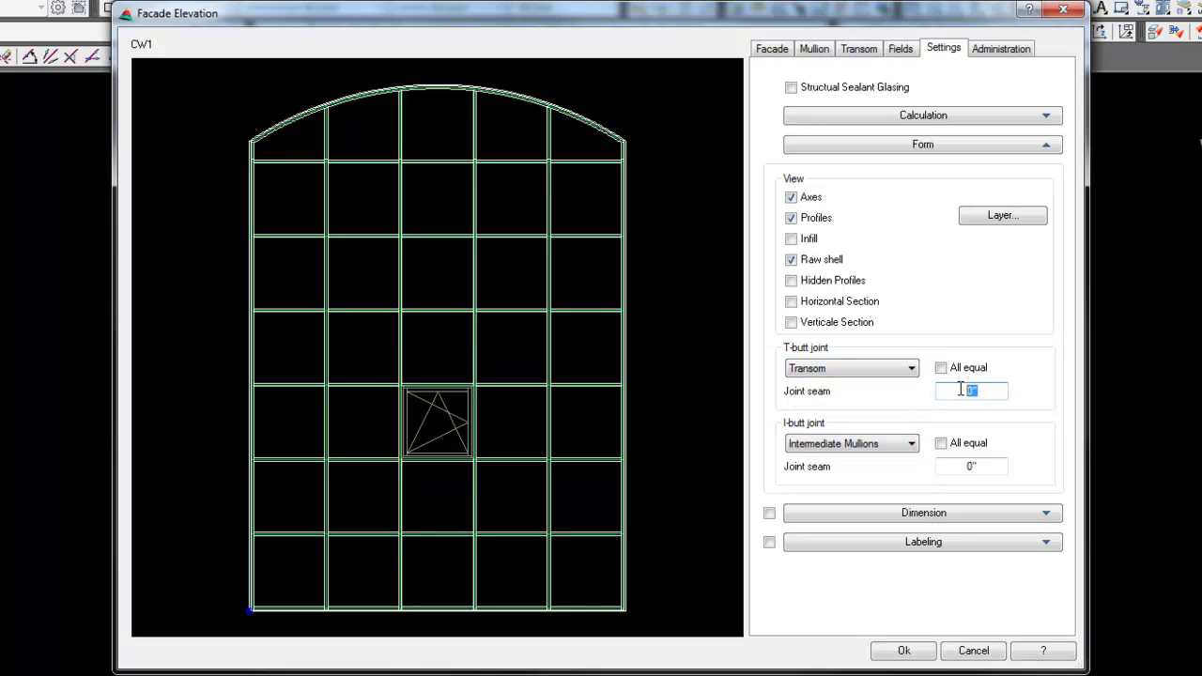
text(1/2)
key(Tab)
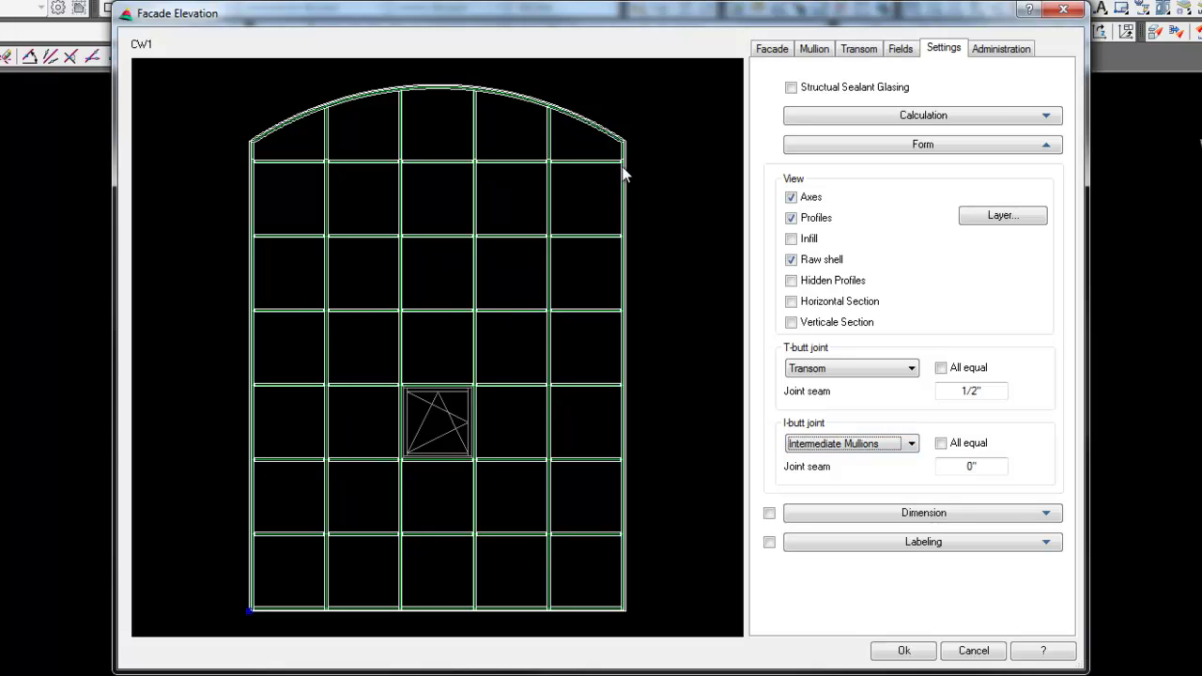
click(943, 391)
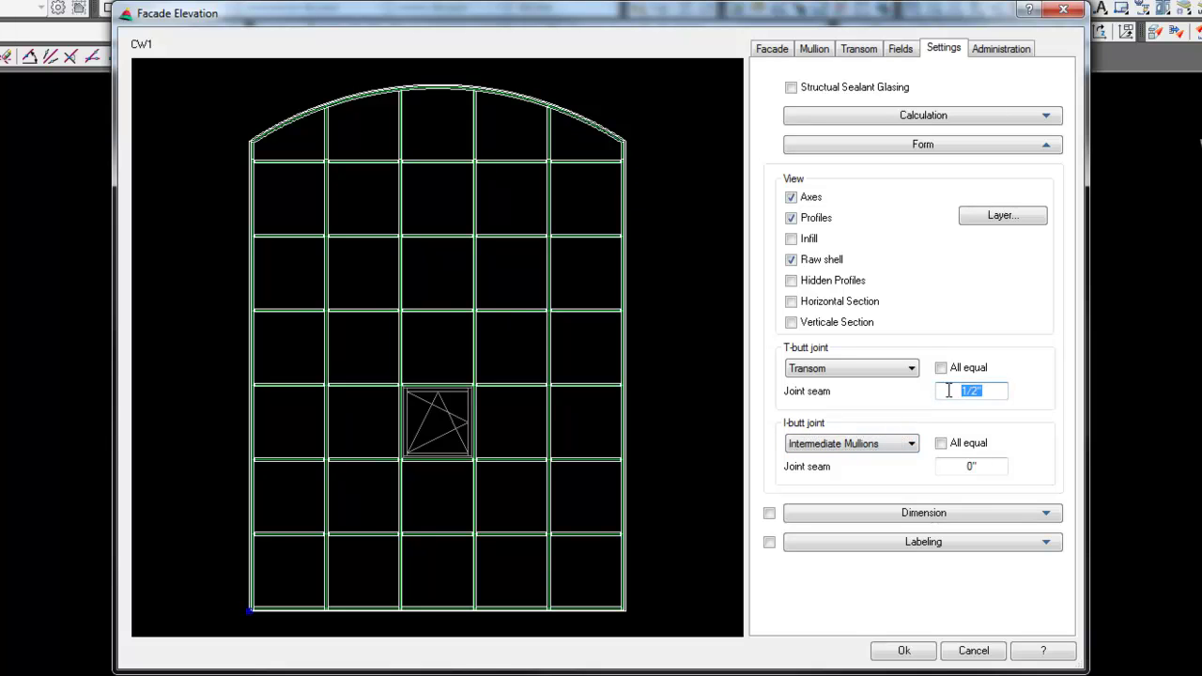
text(0)
key(Tab)
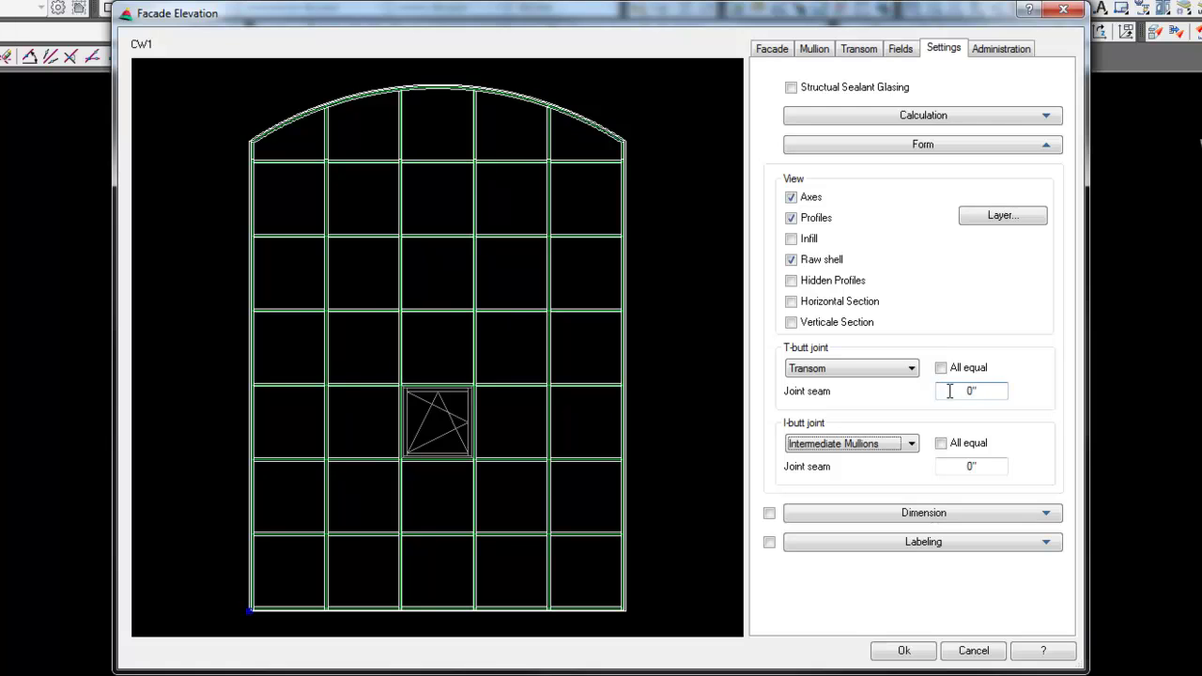
click(949, 467)
text(1/2)
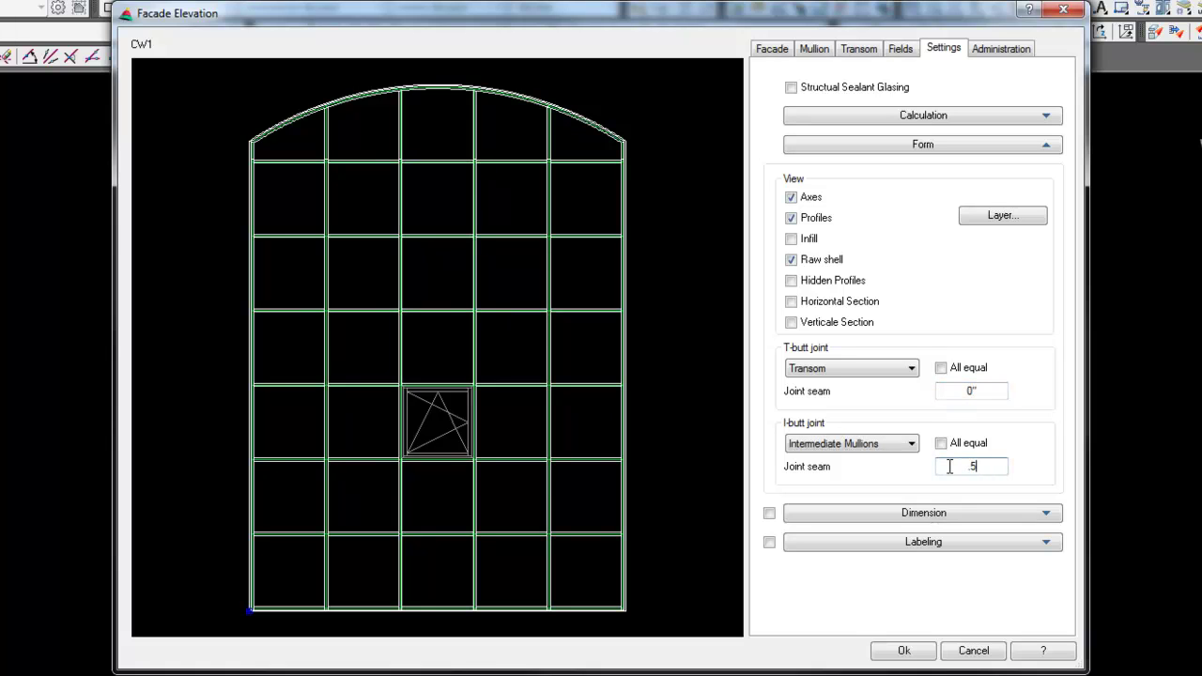
key(Tab)
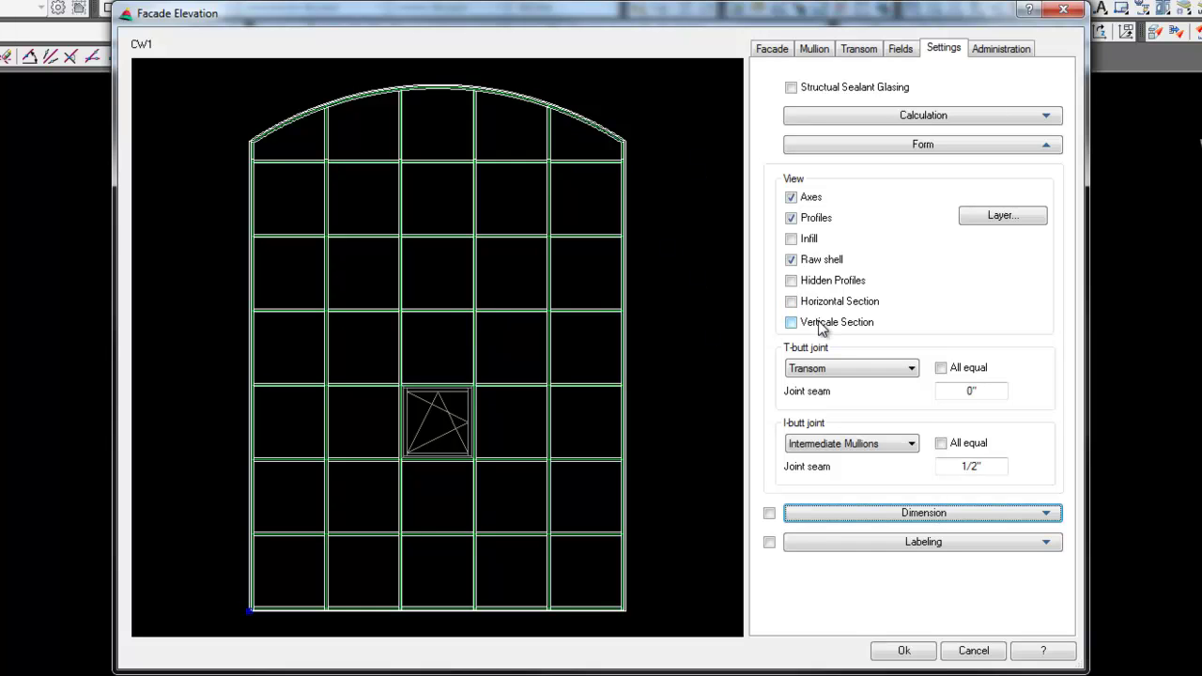
Toggle the horizontal and vertical section previews on, then off again.
click(790, 302)
click(791, 322)
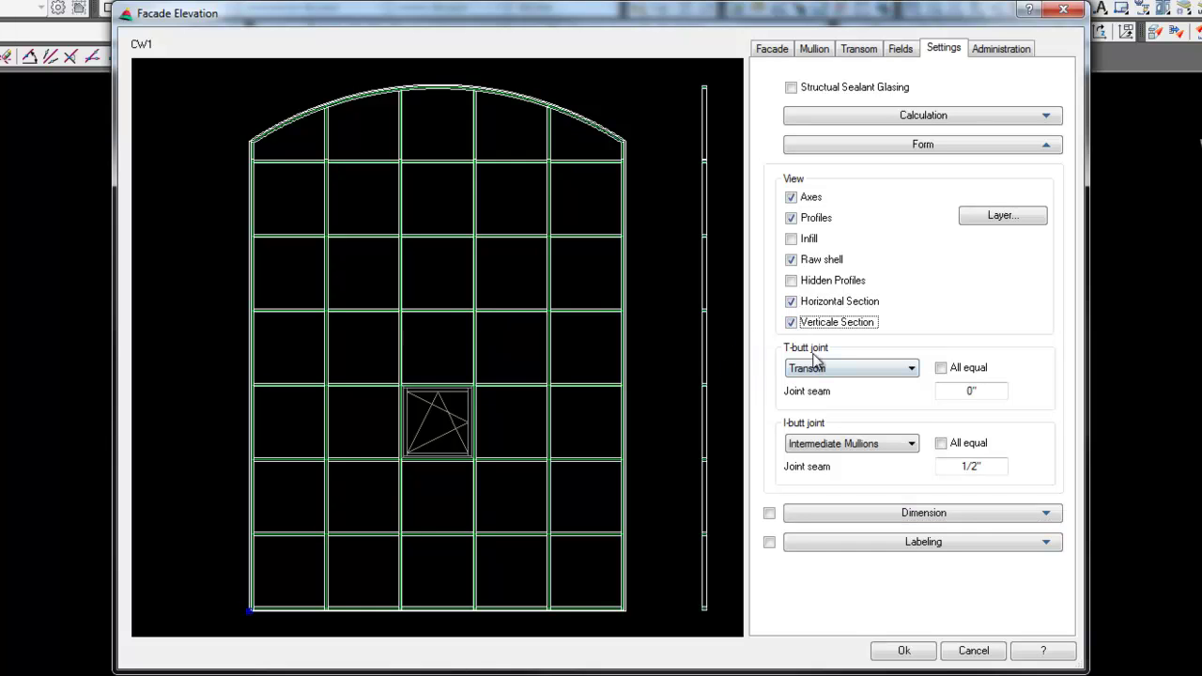
click(791, 322)
click(791, 302)
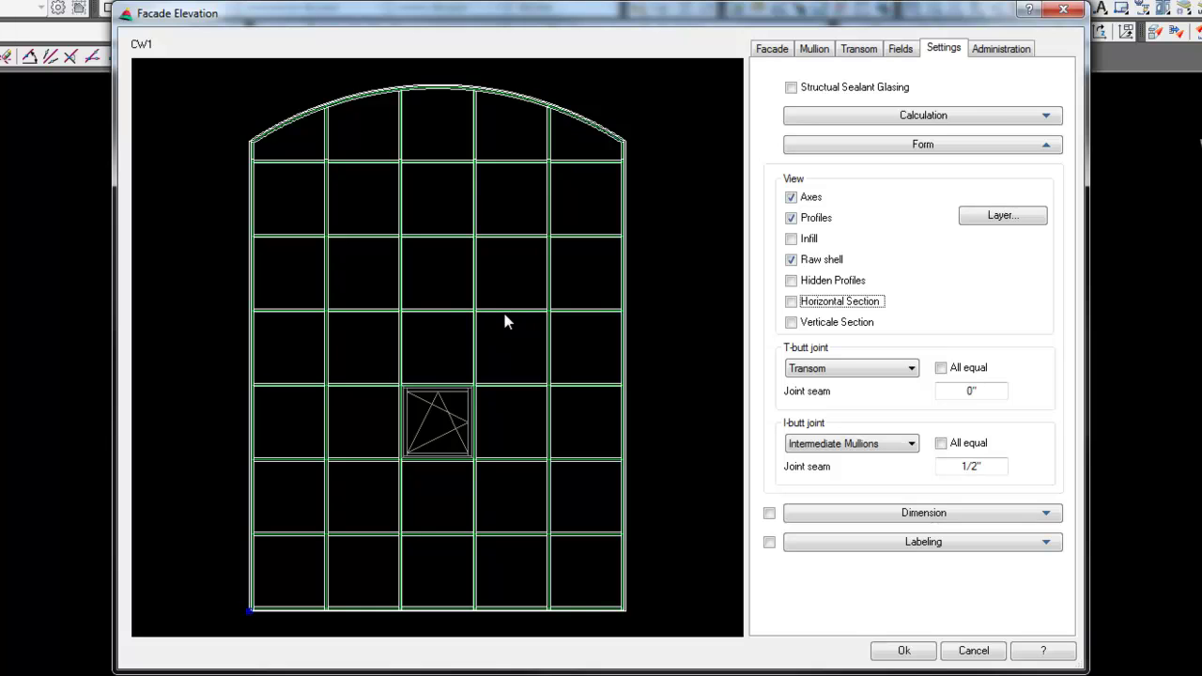
On the Mullion page, select Intermediate Mullions in Properties with All equal checked.
click(816, 51)
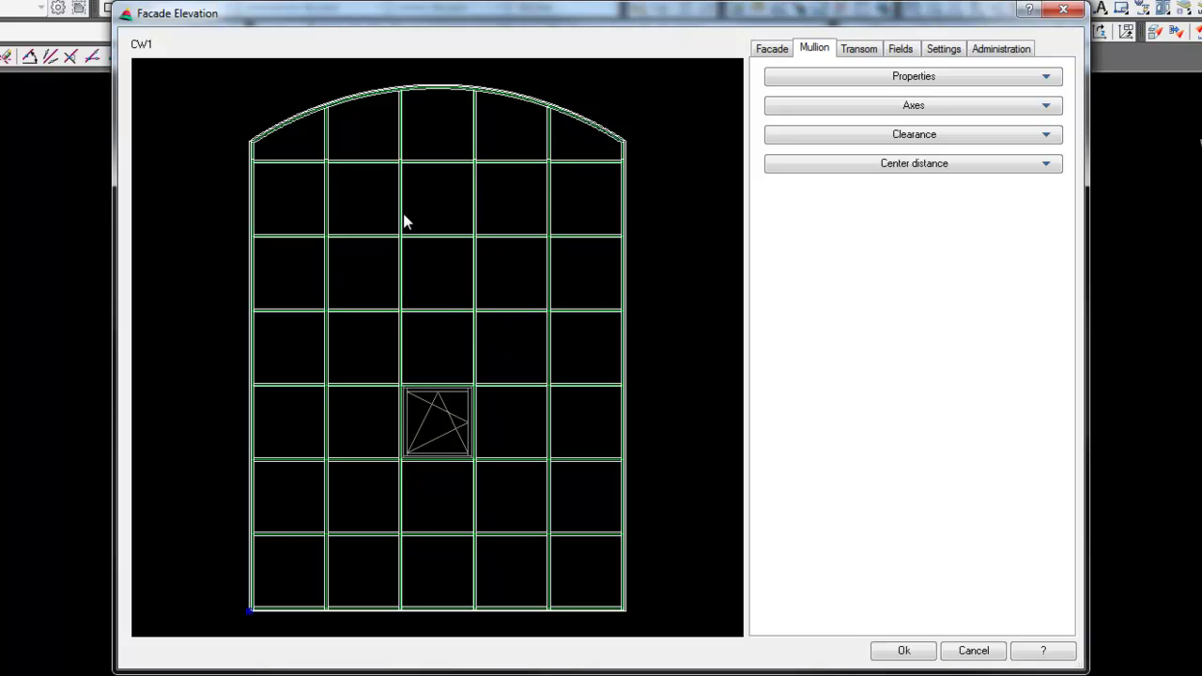
click(1040, 77)
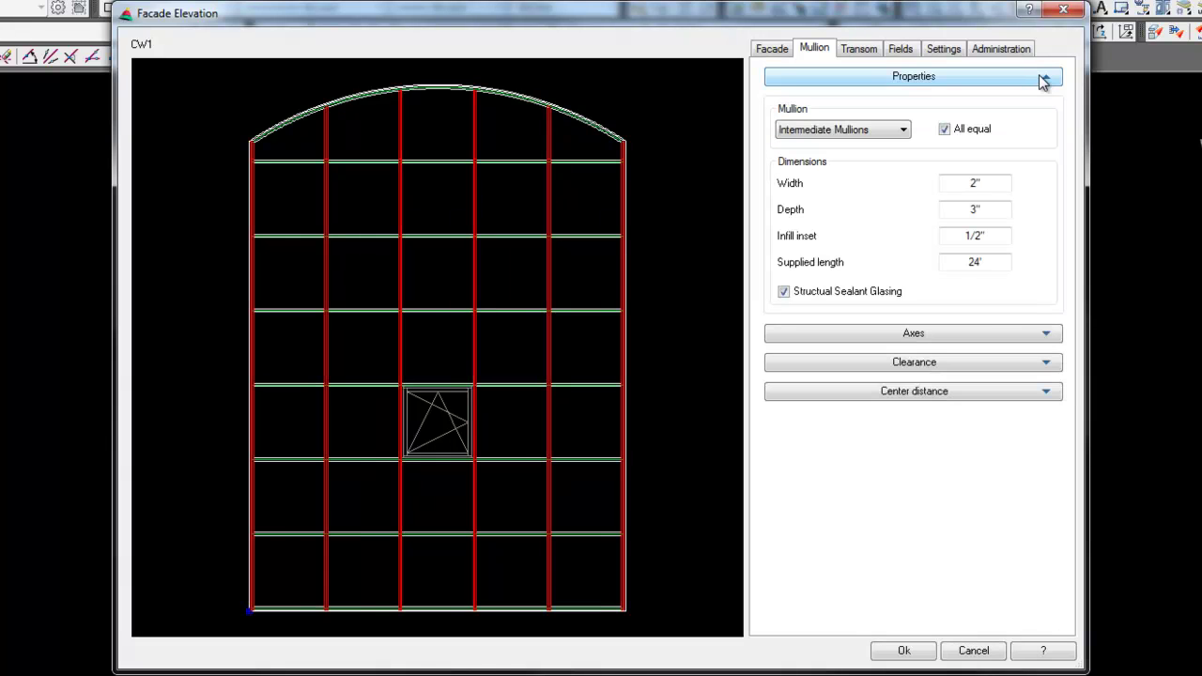
click(903, 129)
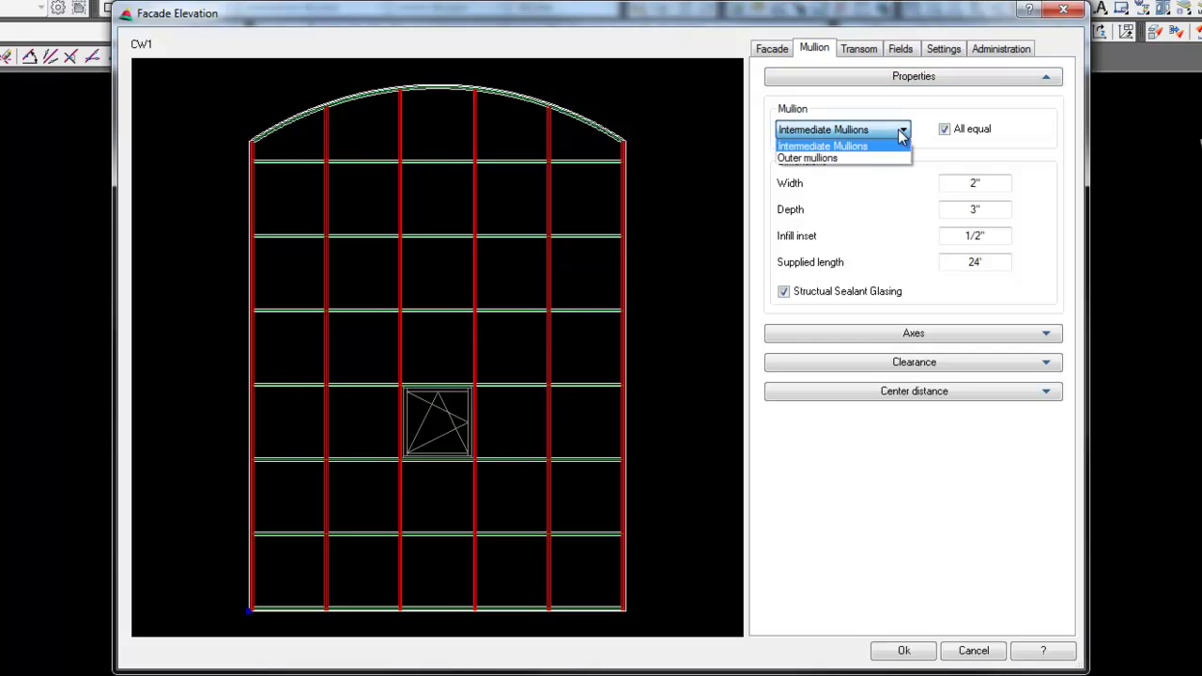
click(866, 157)
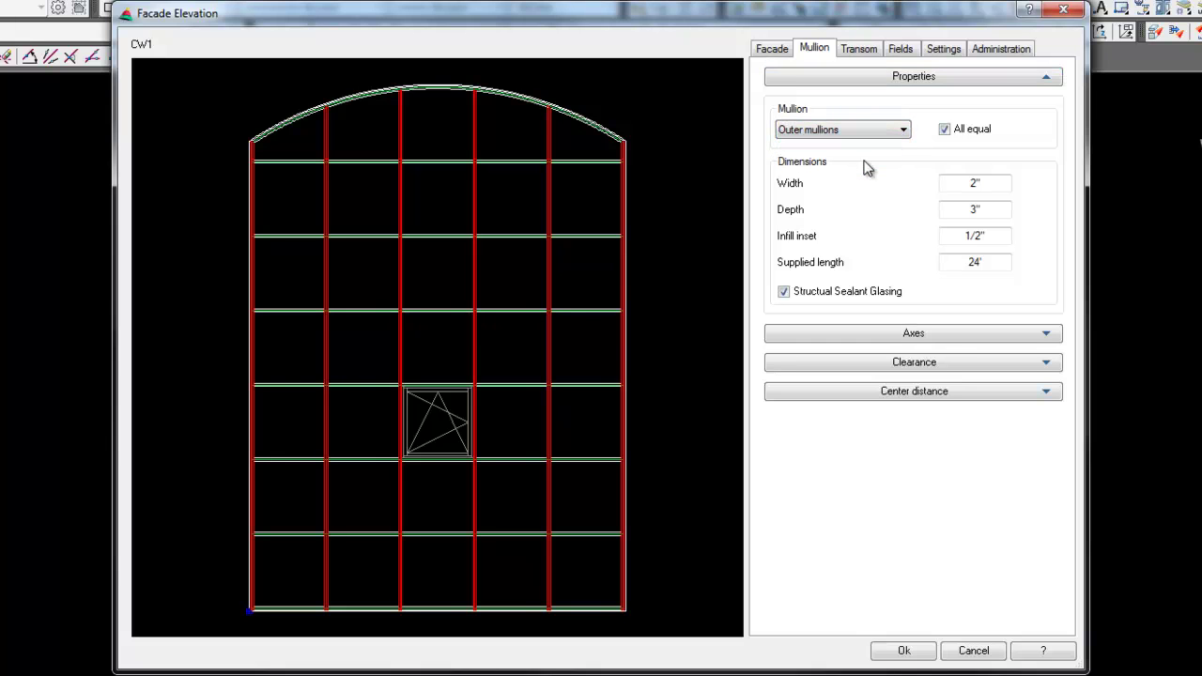
click(945, 131)
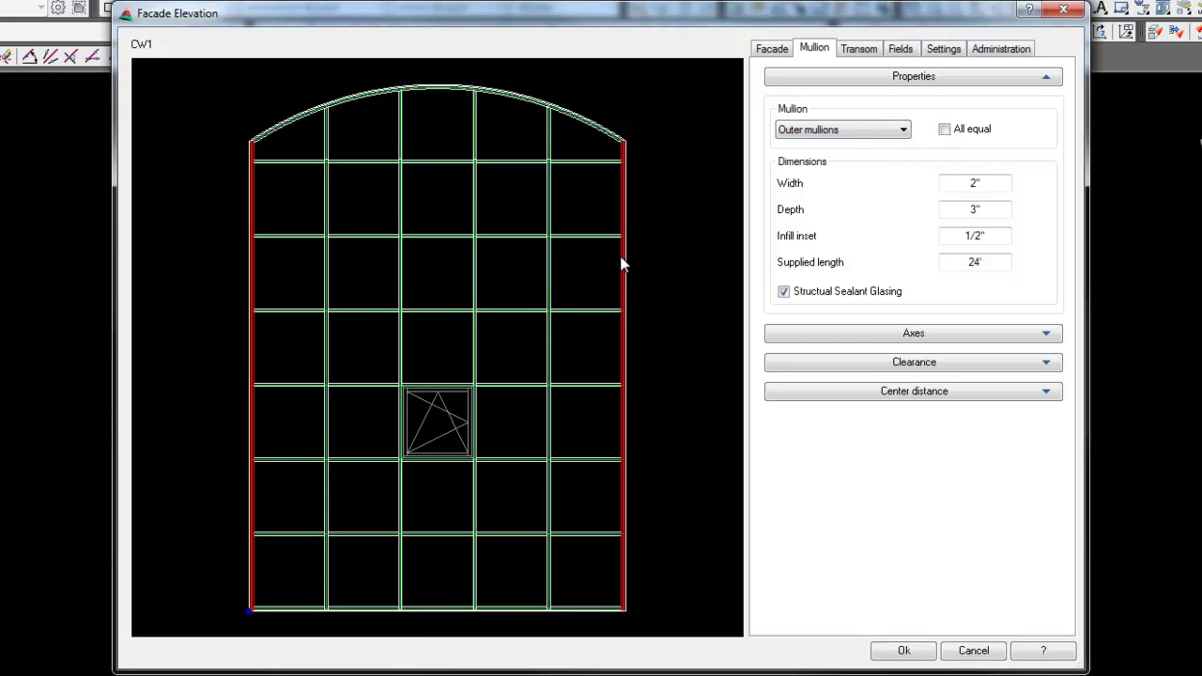
click(887, 132)
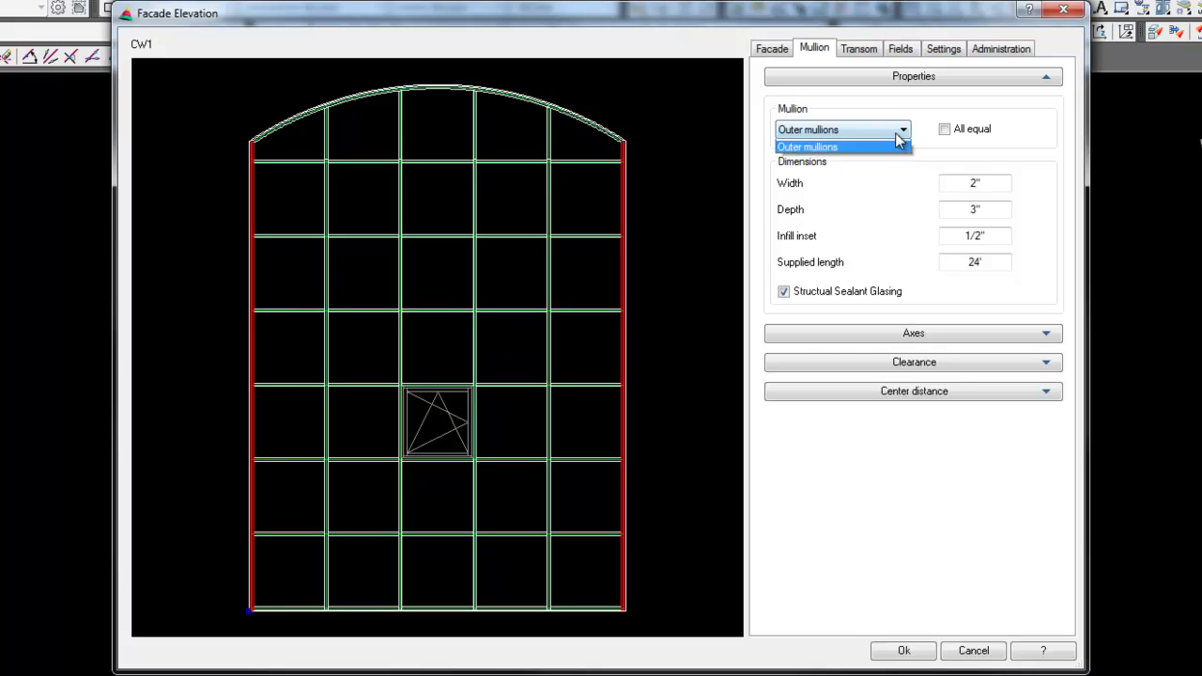
click(881, 143)
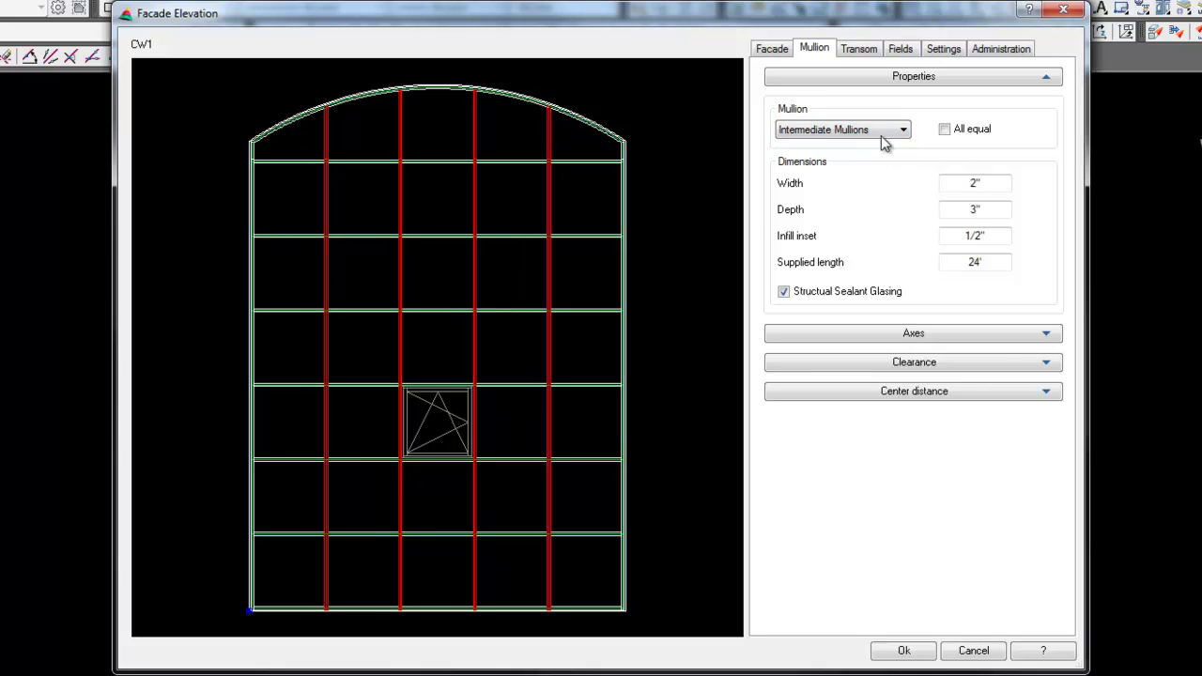
click(945, 130)
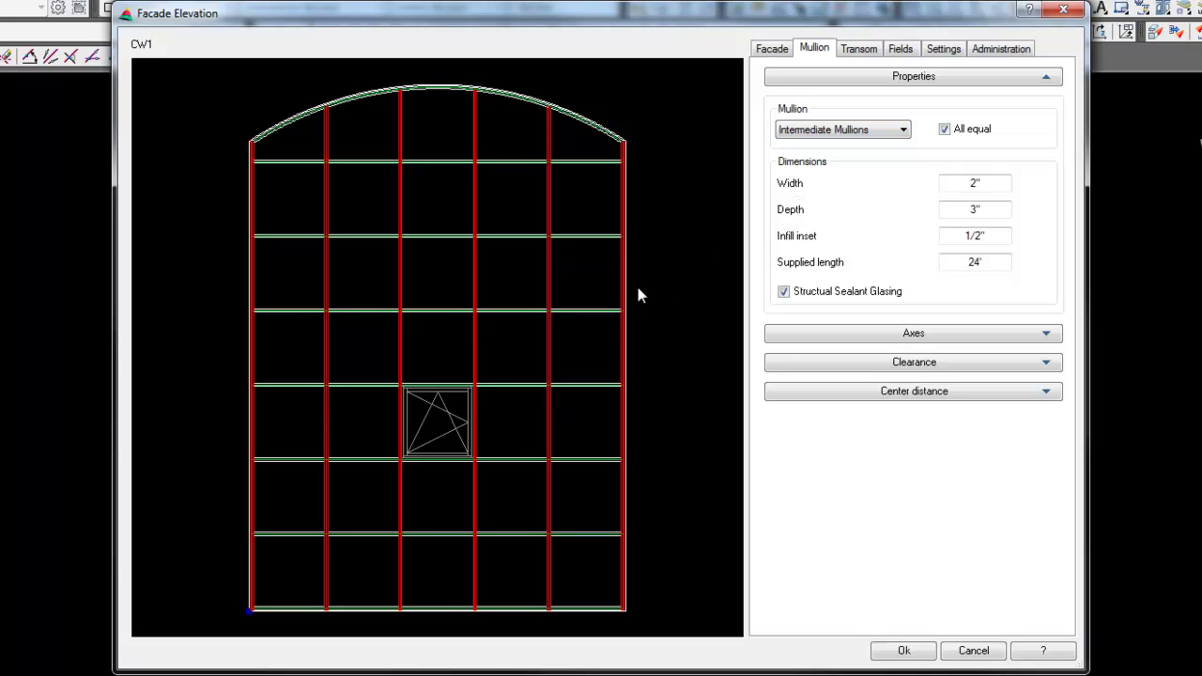
Set the mullion width to 2 1/2" and the depth to 6".
double_click(957, 182)
text(2 1/2)
key(Tab)
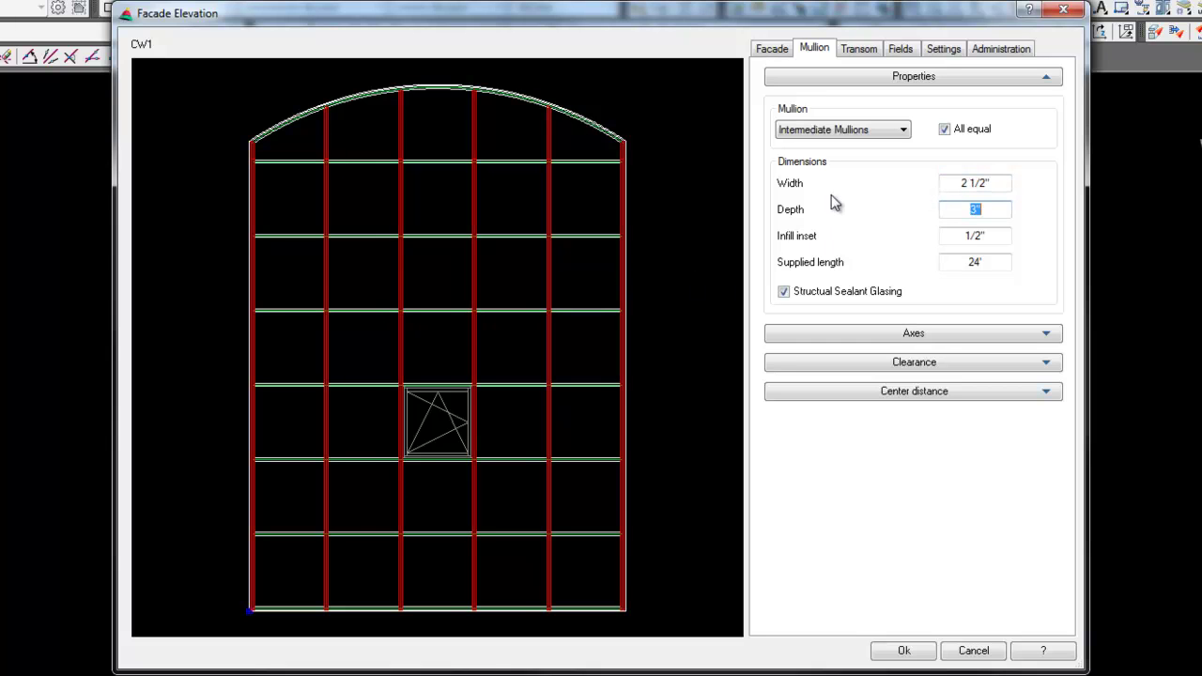
text(6)
key(Tab)
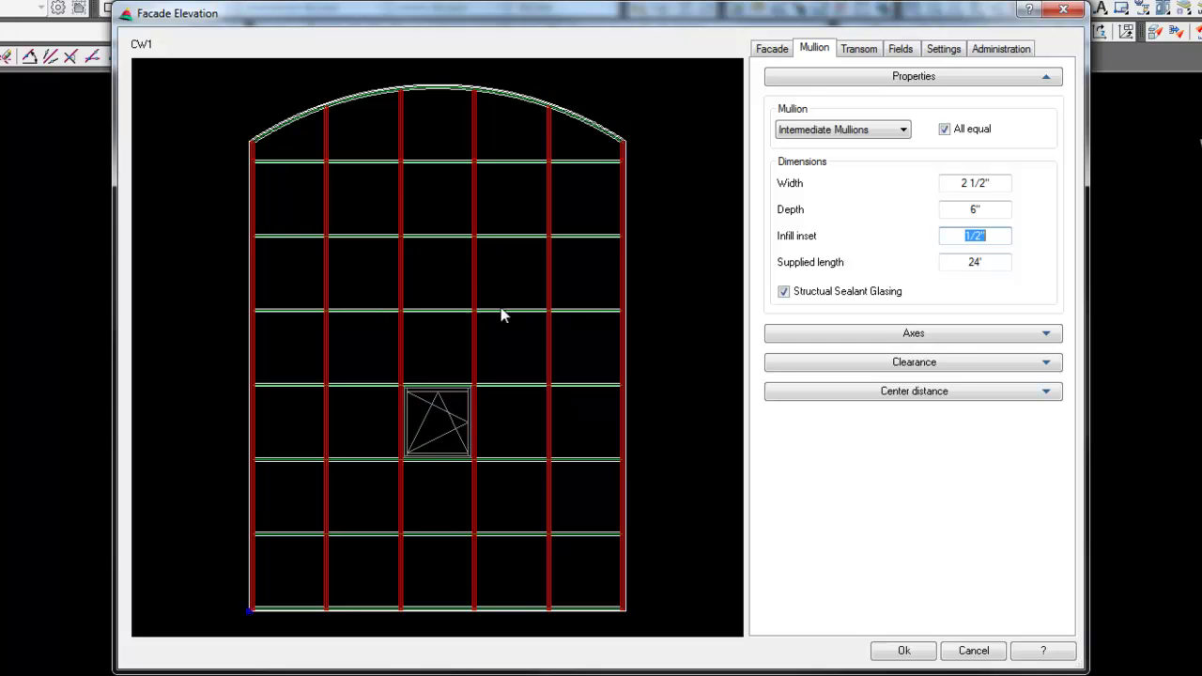
Turn off structural sealant glazing and lock mullion axis 5's center distance.
click(785, 294)
click(882, 332)
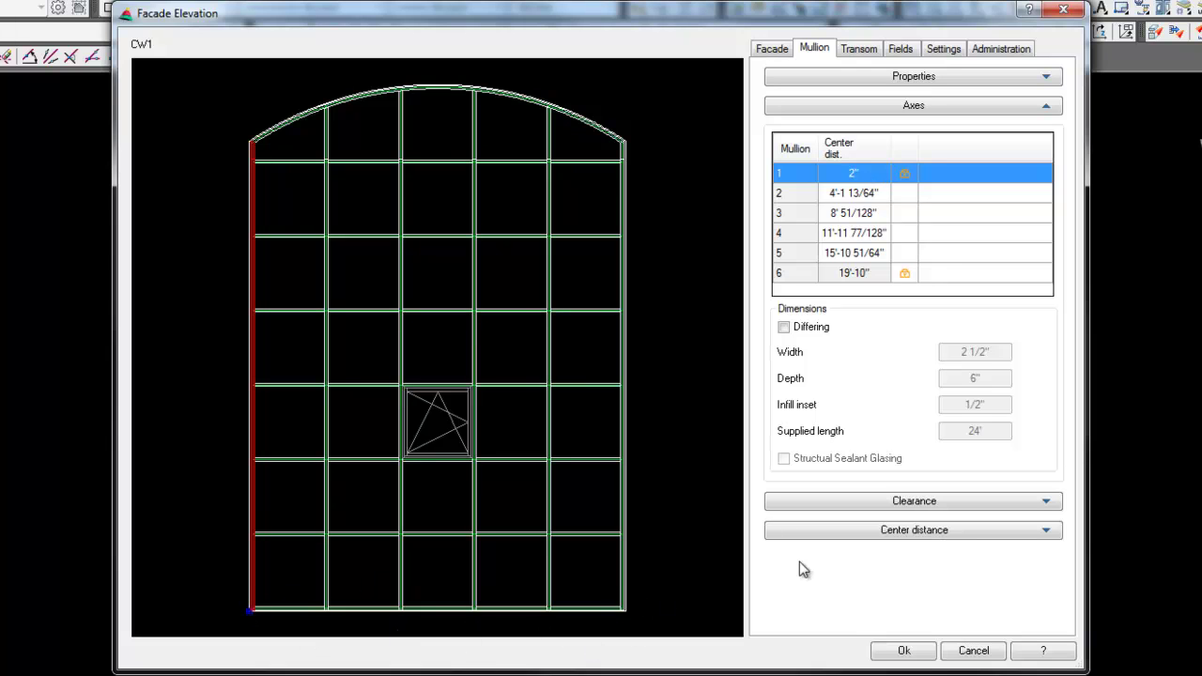
click(943, 254)
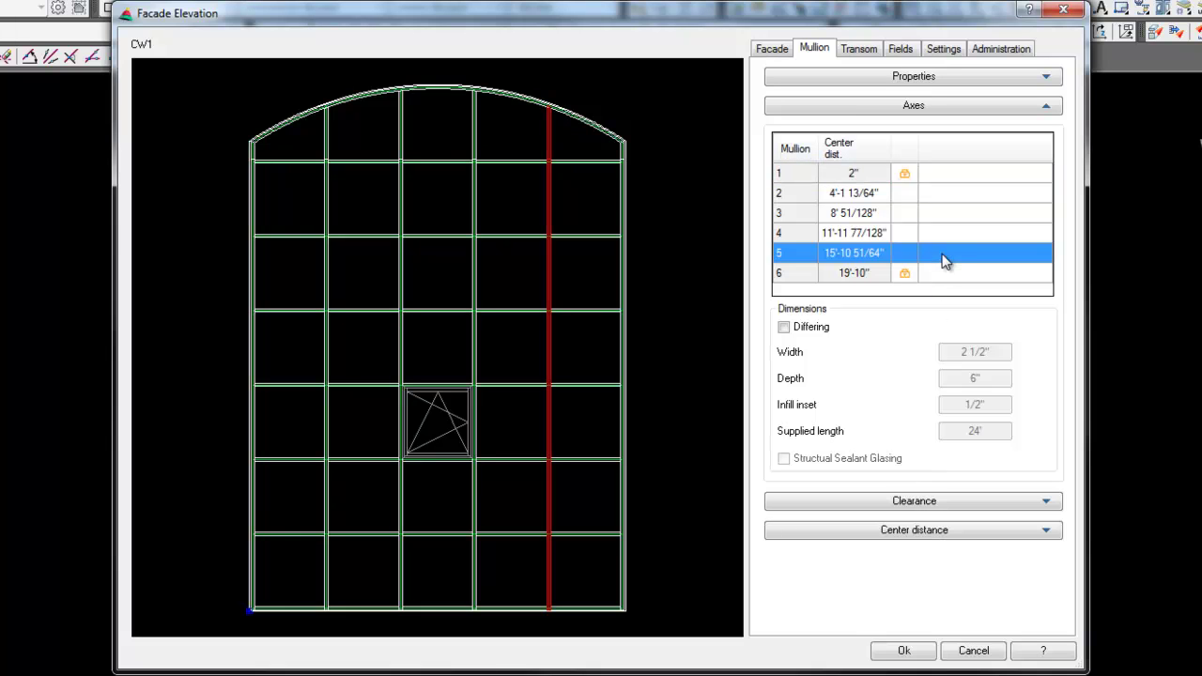
click(862, 254)
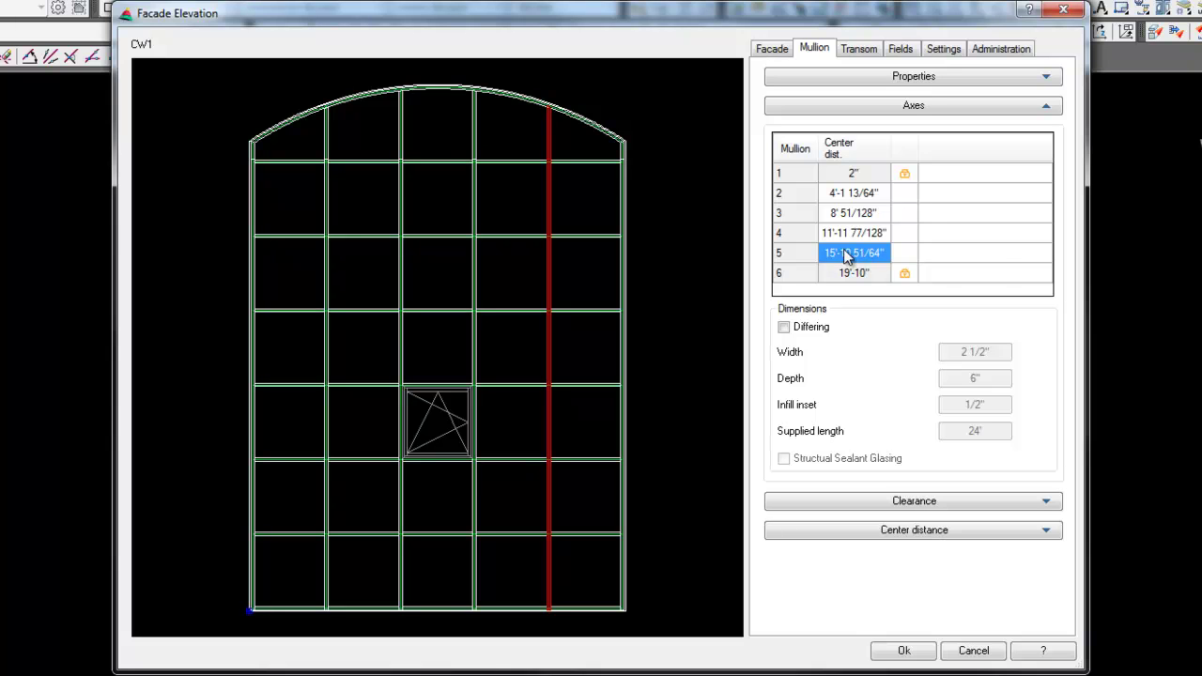
right_click(845, 250)
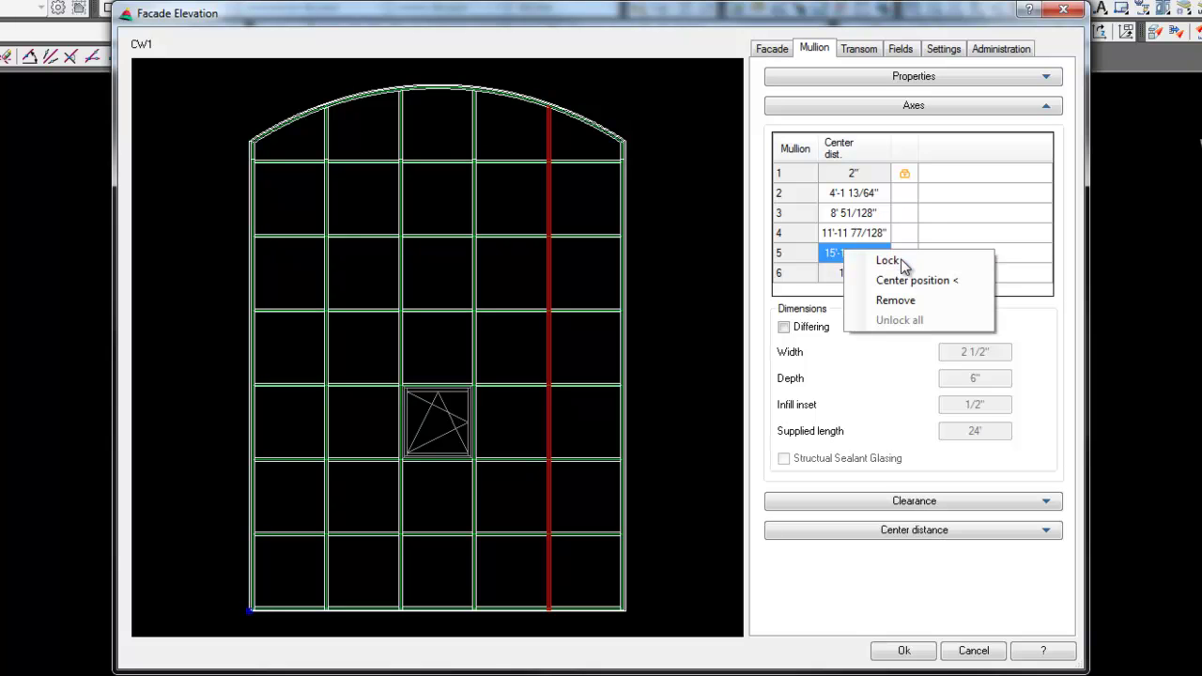
click(900, 260)
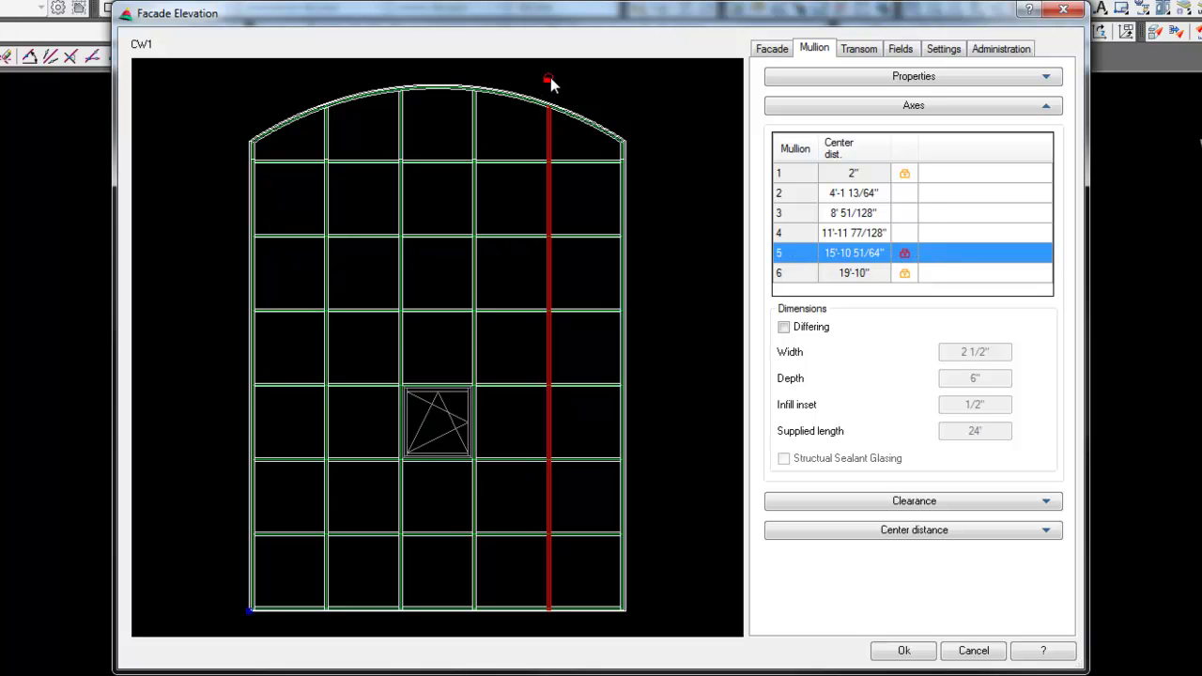
Inspect the fourth mullion axis options, then reopen the locked fifth axis's context menu.
click(473, 217)
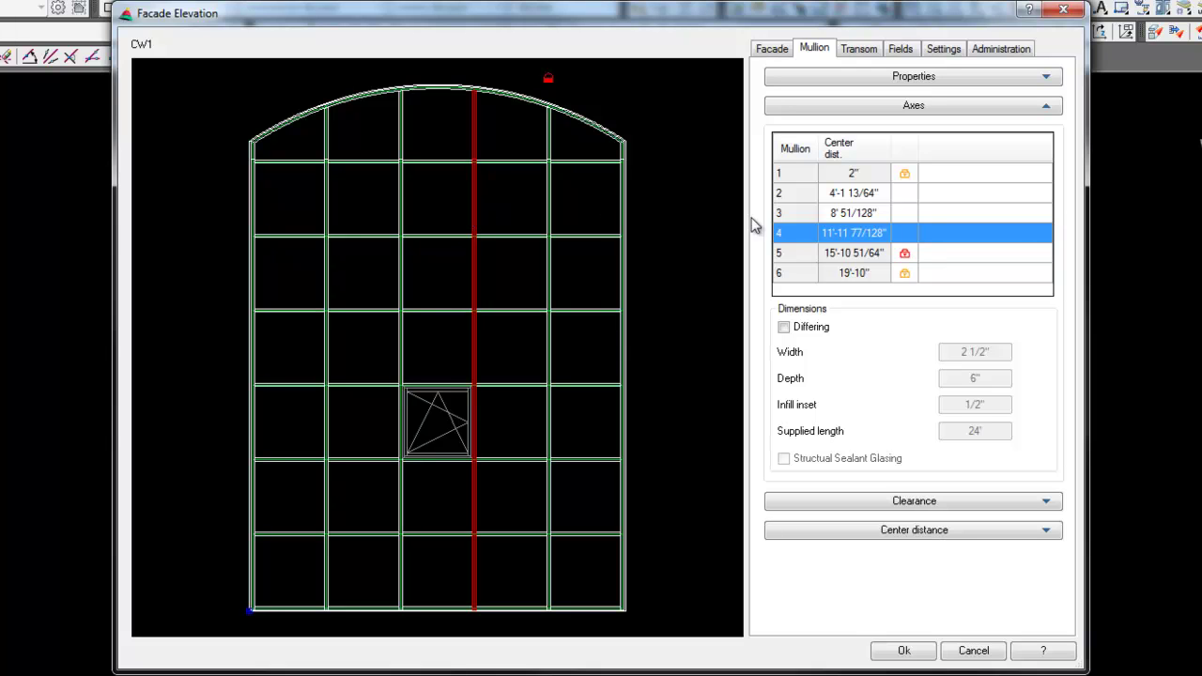
right_click(881, 240)
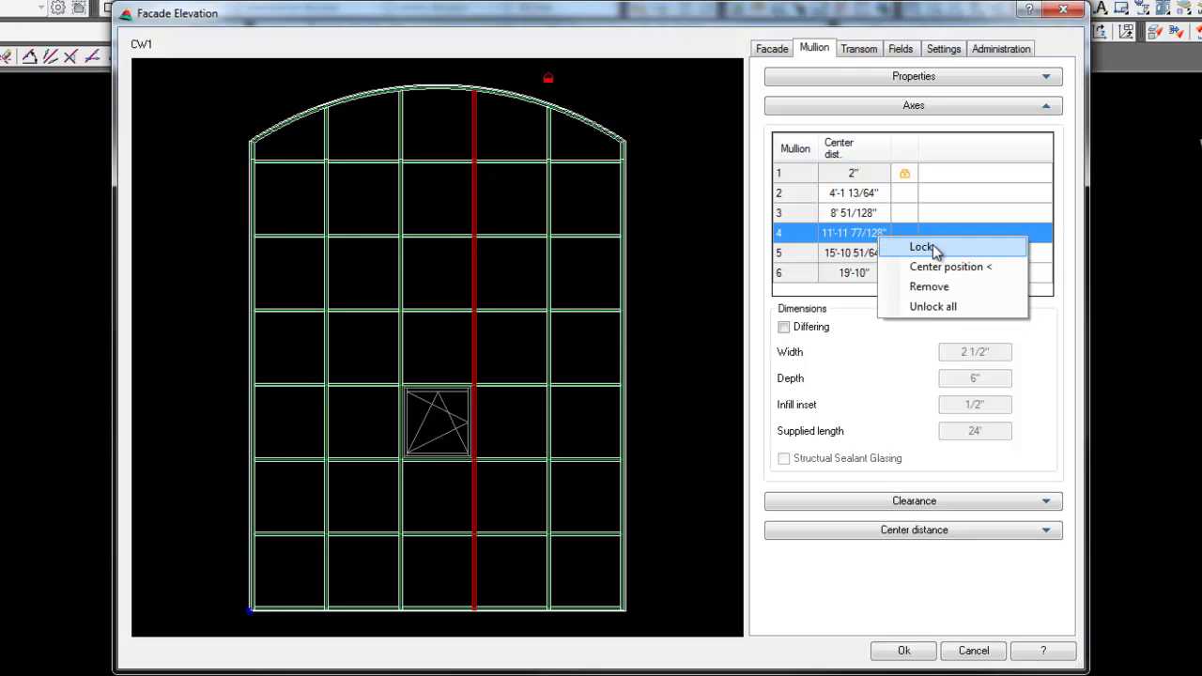
click(840, 233)
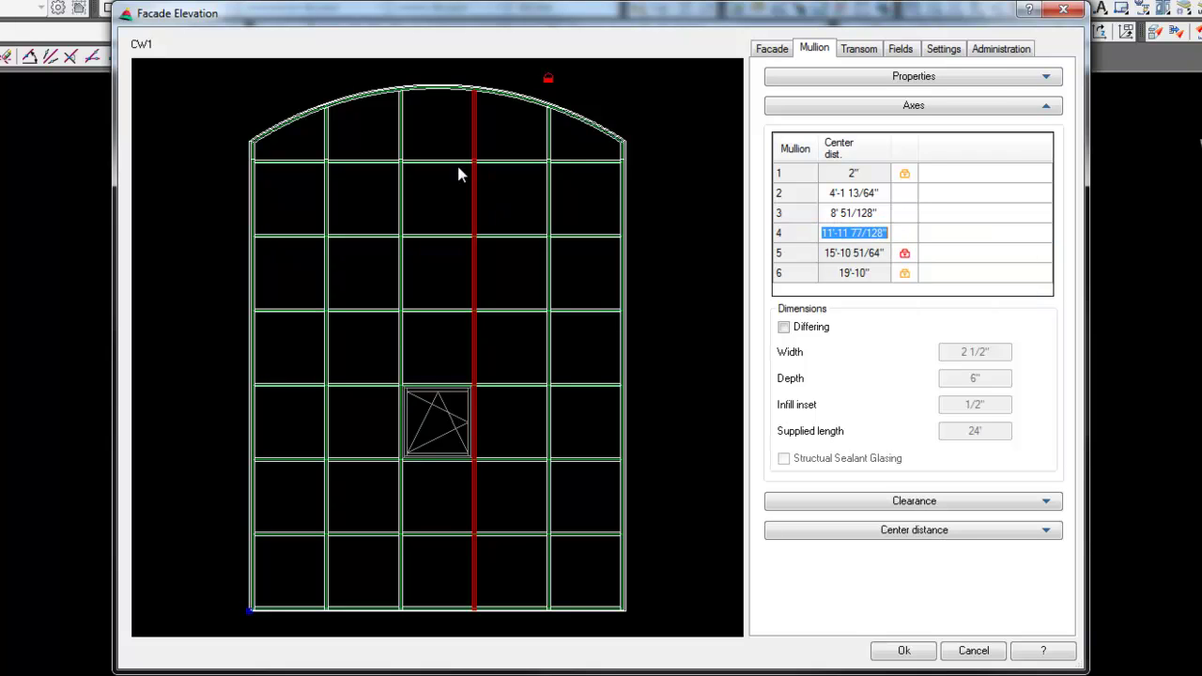
click(553, 144)
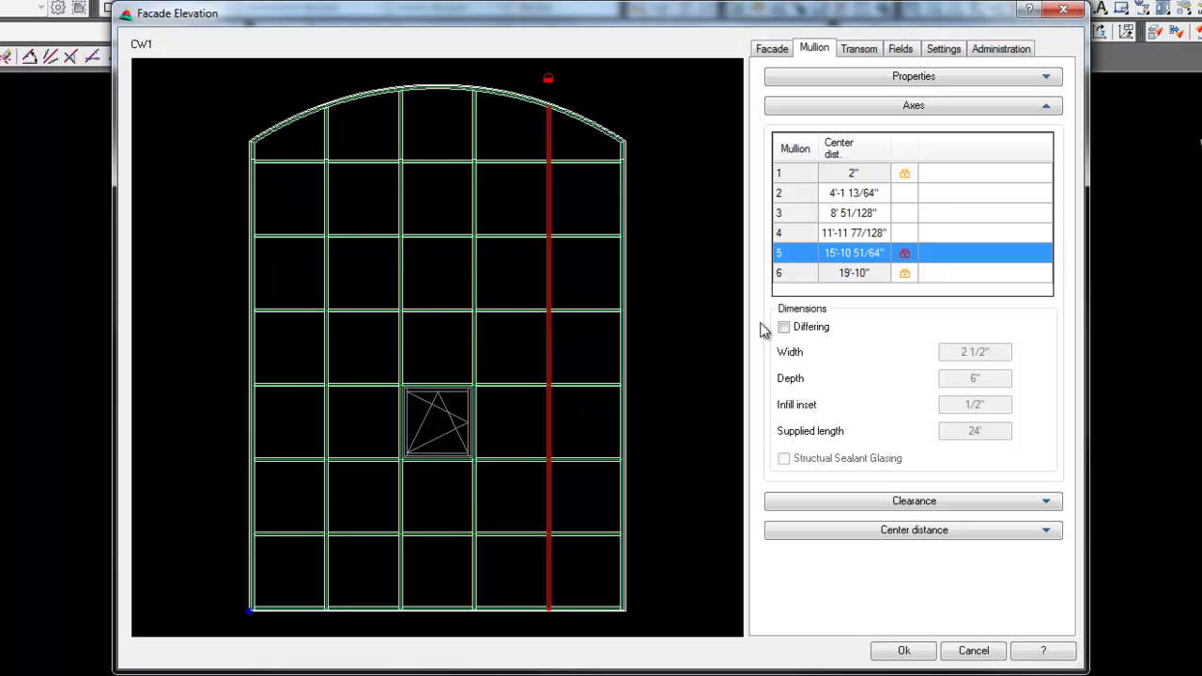
right_click(905, 254)
Unlock mullion axis 5 and give it differing dimensions.
click(950, 261)
click(787, 332)
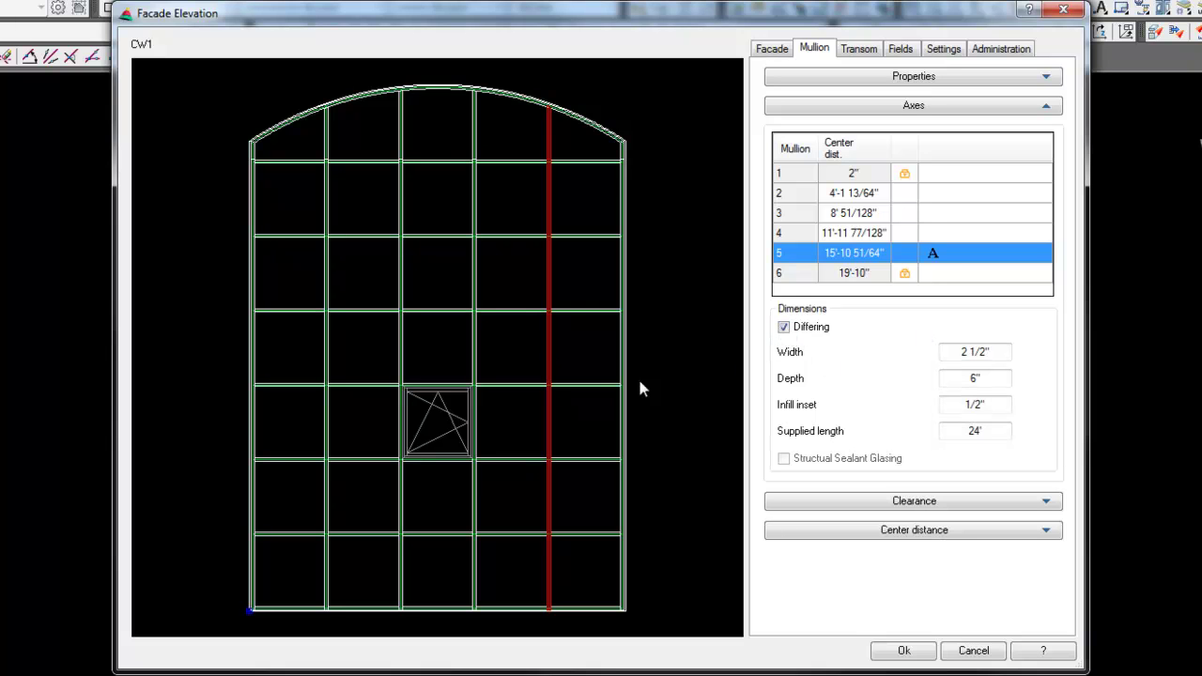
click(475, 279)
Give the third mullion differing dimensions with a 6" width.
click(402, 274)
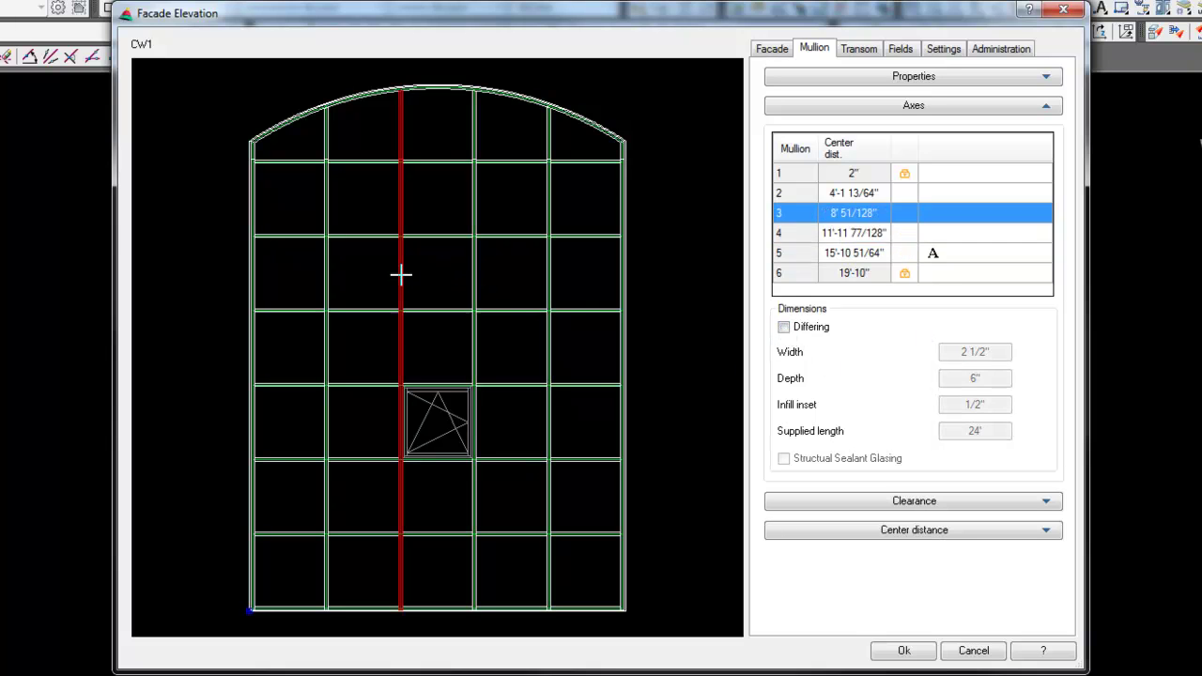
click(784, 326)
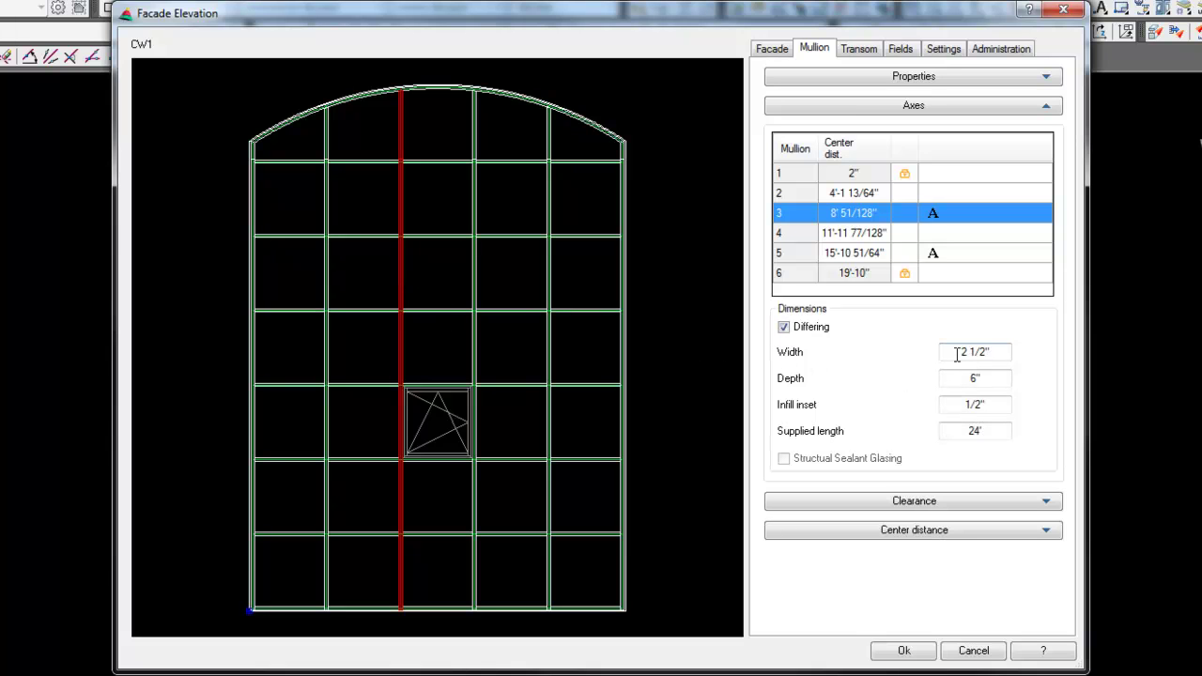
drag(1000, 352, 939, 362)
text(6)
key(Return)
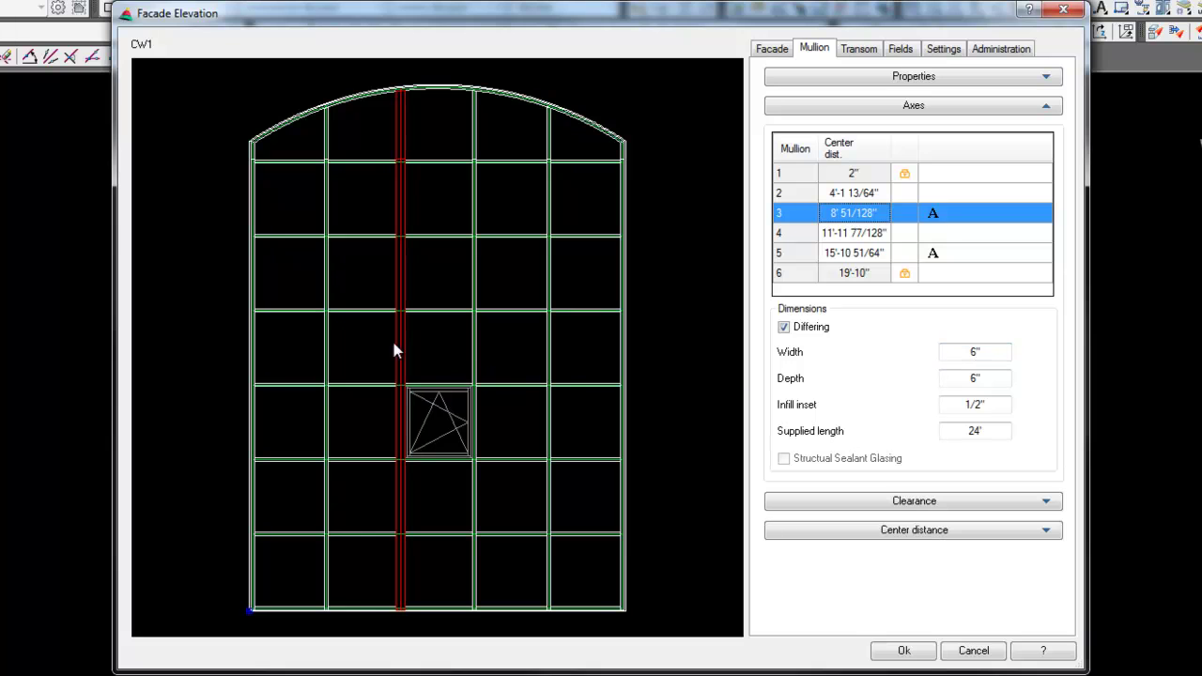